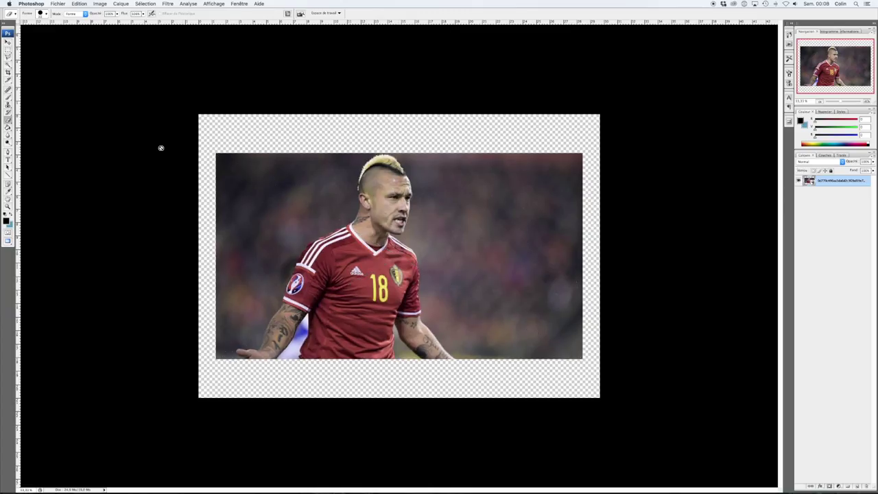
Quick-select the player's body and arm and copy him onto a new layer
left_click(72, 13)
mouse_move(309, 275)
left_mouse_down()
mouse_move(274, 335)
mouse_move(352, 351)
left_mouse_up()
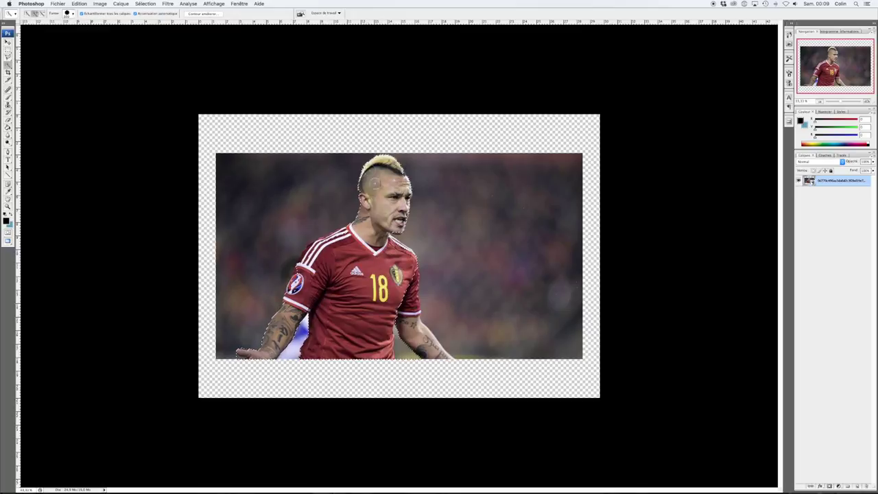
key("ctrl+j")
Hide the original photo layer and delete the extra empty layers
key("ctrl+shift+alt+n")
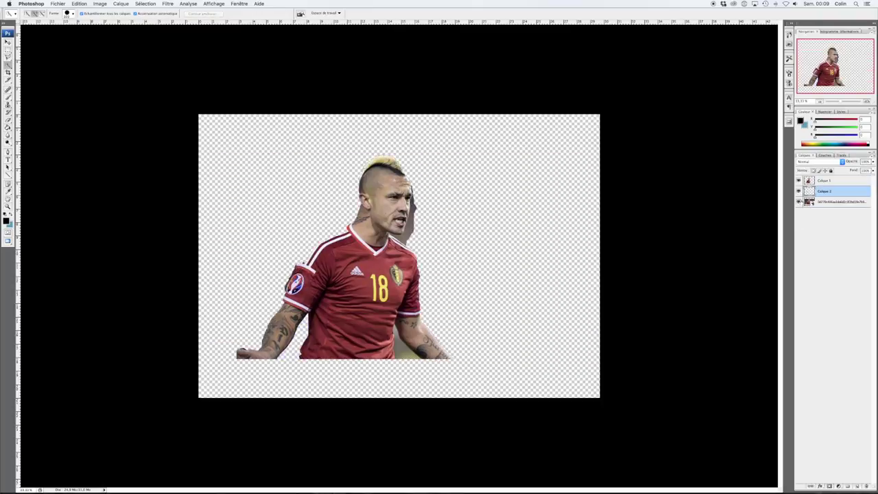
key("ctrl+shift+alt+n")
left_click(827, 202)
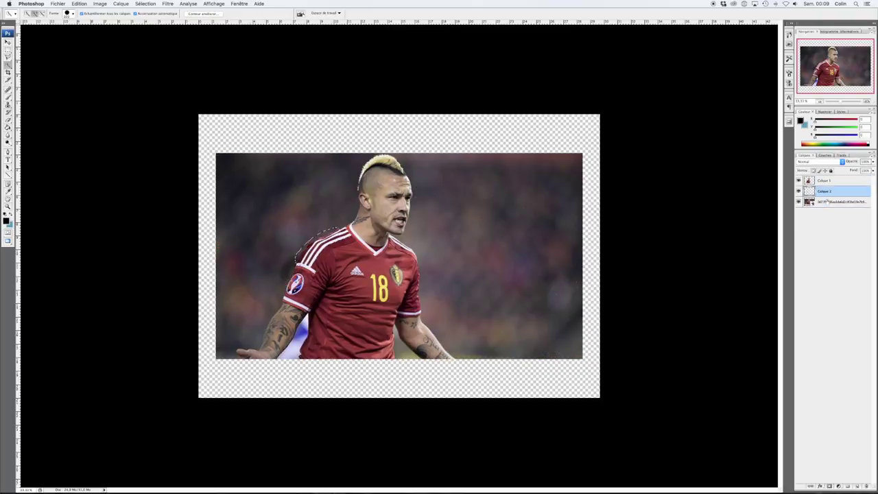
left_click(799, 213)
key("BackSpace")
key("BackSpace")
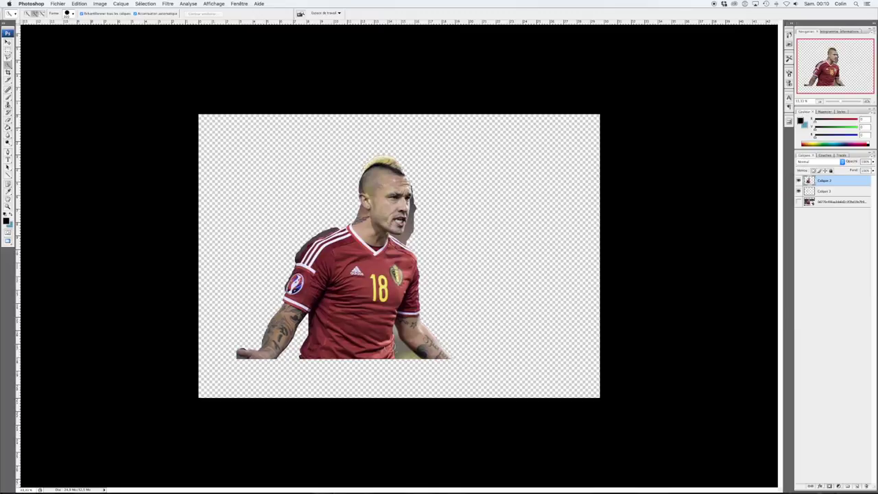
key("e")
scroll(425, 168, "up", 3)
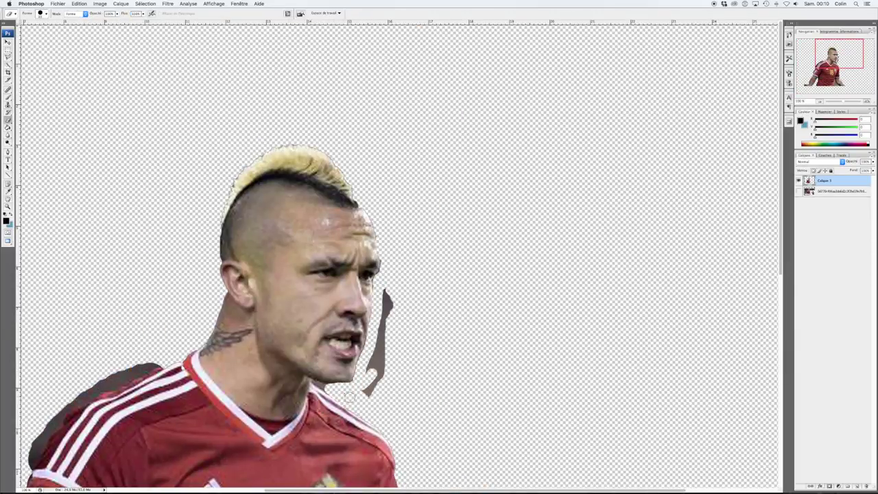
Resize the eraser and erase the dark background strip above the shoulder
key("bracketleft")
key("bracketleft")
key("bracketleft")
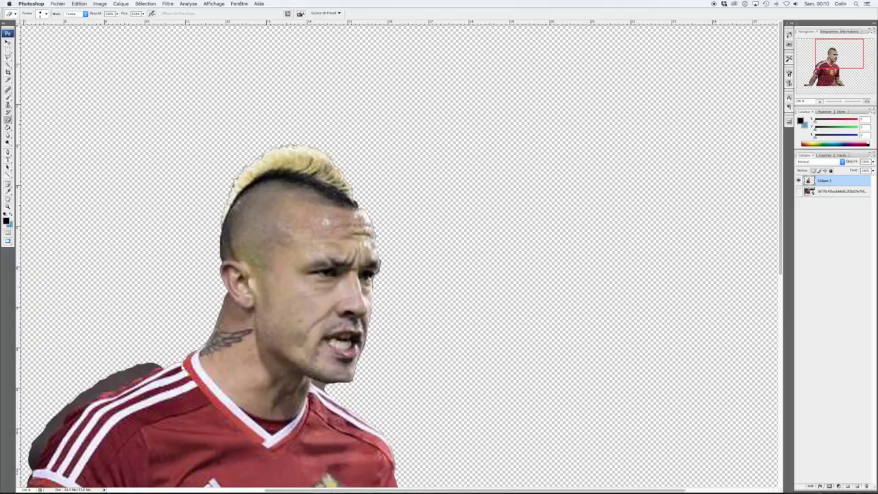
left_click(47, 14)
left_click(140, 333)
scroll(141, 364, "left", 3)
scroll(141, 363, "down", 2)
left_click_drag(189, 333, 241, 313)
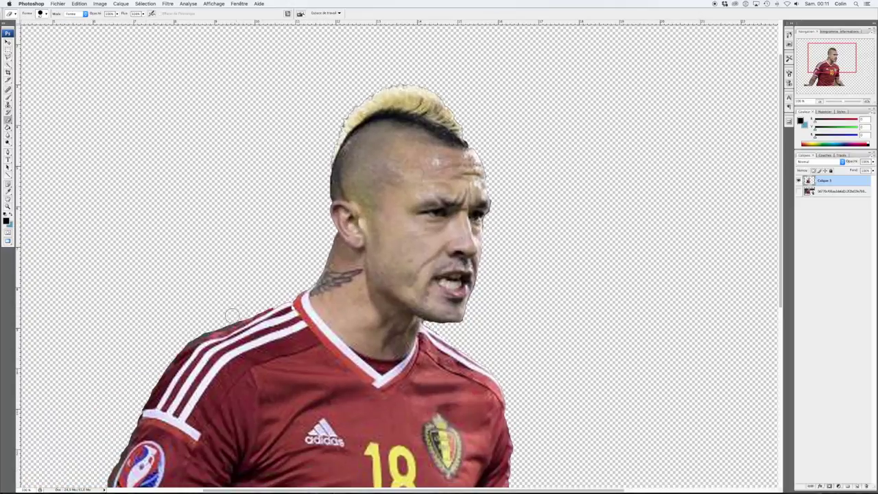
Erase the background between torso and right arm and the yellow patch by the forearm
scroll(177, 346, "down", 5)
scroll(164, 332, "left", 2)
scroll(201, 262, "down", 4)
scroll(137, 323, "left", 1)
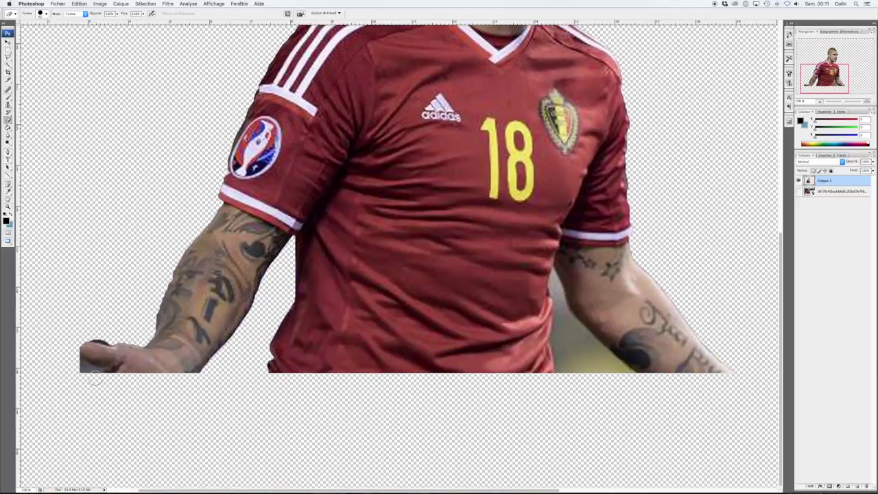
left_click_drag(559, 345, 556, 291)
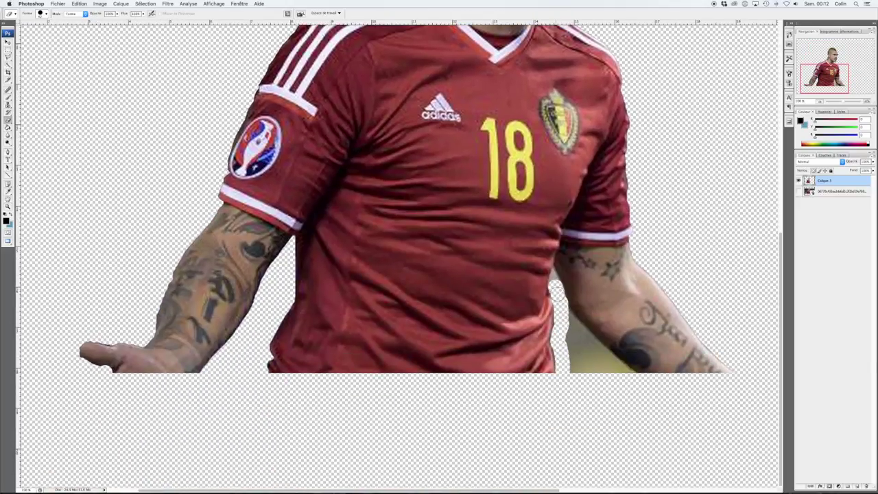
mouse_move(582, 330)
left_mouse_down()
mouse_move(597, 358)
mouse_move(591, 370)
left_mouse_up()
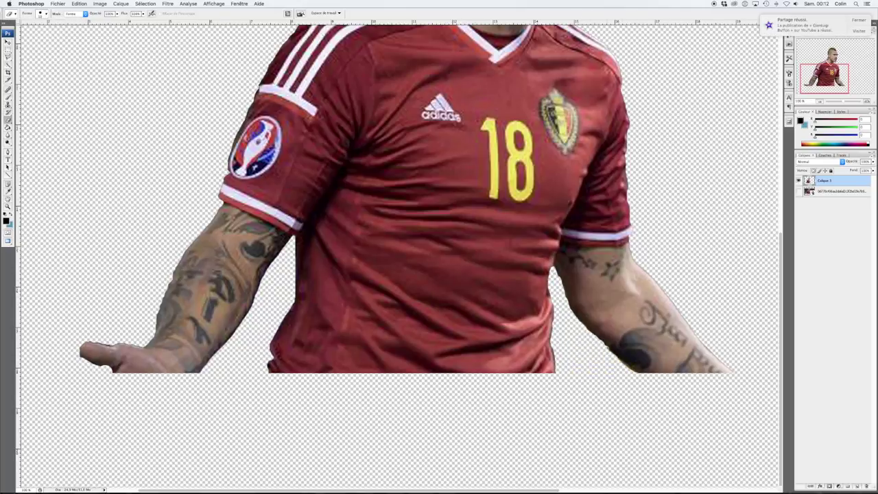
Fit the canvas on screen and quick-select both bare arms
scroll(610, 292, "up", 5)
left_click(213, 4)
left_click(233, 61)
key("w")
left_click_drag(384, 370, 437, 389)
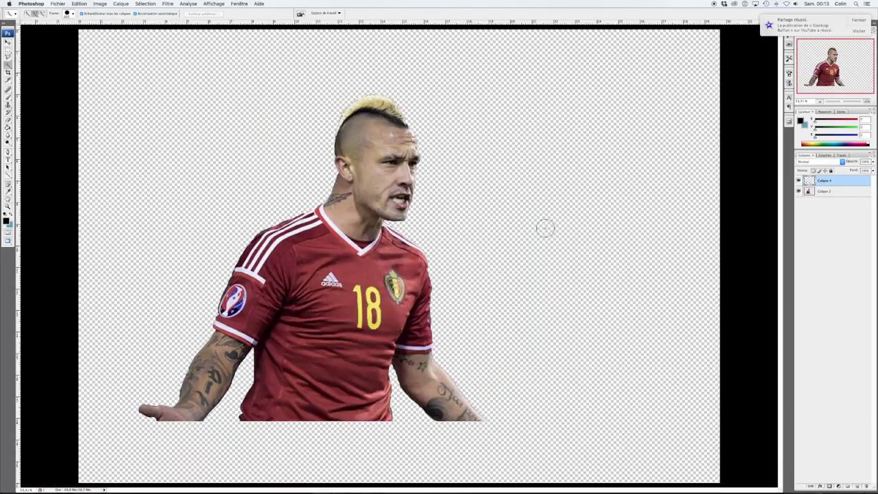
Sample the arm's skin tone and try a fill on the arms, then undo it
key("i")
left_click(381, 166)
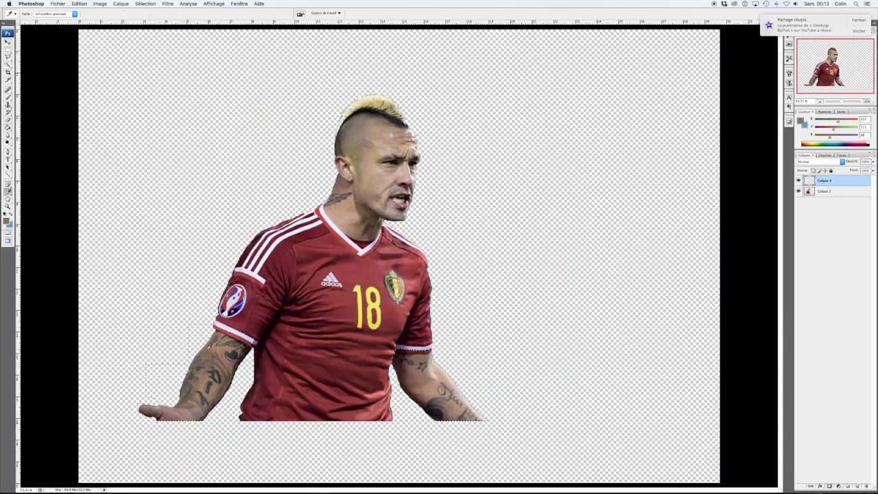
key("g")
left_click(219, 364)
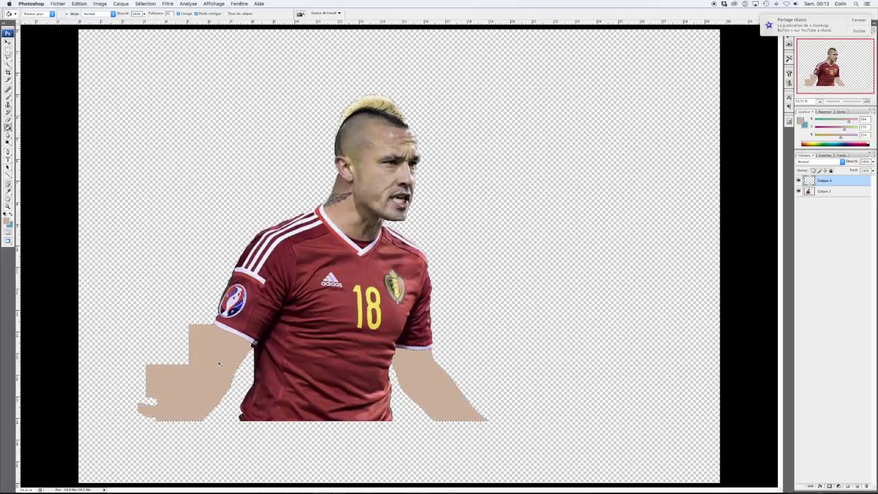
key("ctrl+z")
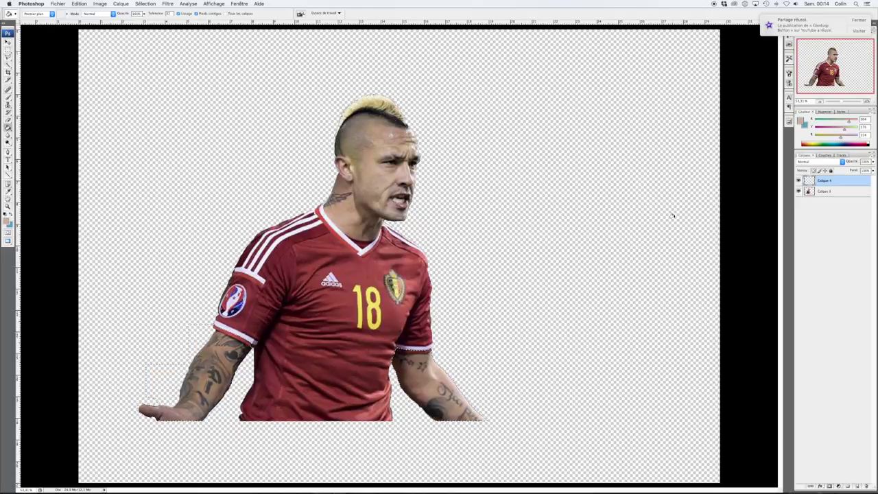
Fill both selected arms with the sampled skin tone on a separate new layer
key("alt+bracketleft")
key("ctrl+j")
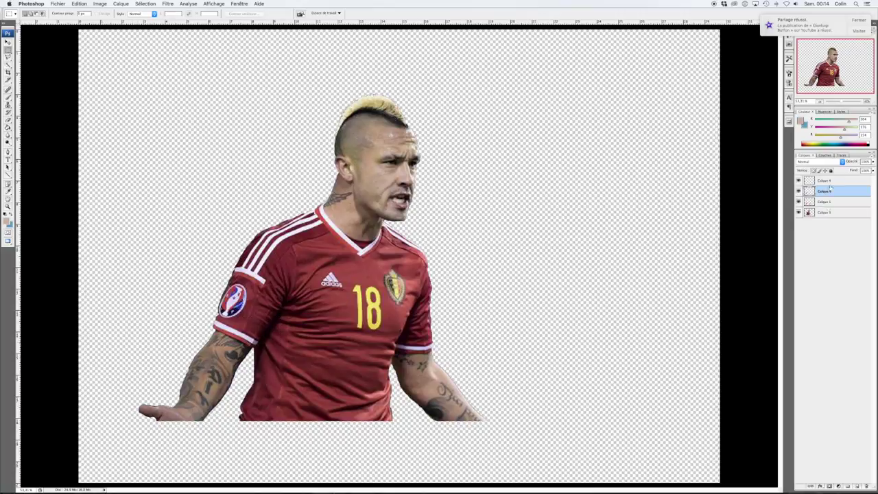
key("w")
right_click(320, 256)
left_click(344, 304)
key("g")
left_click(424, 371)
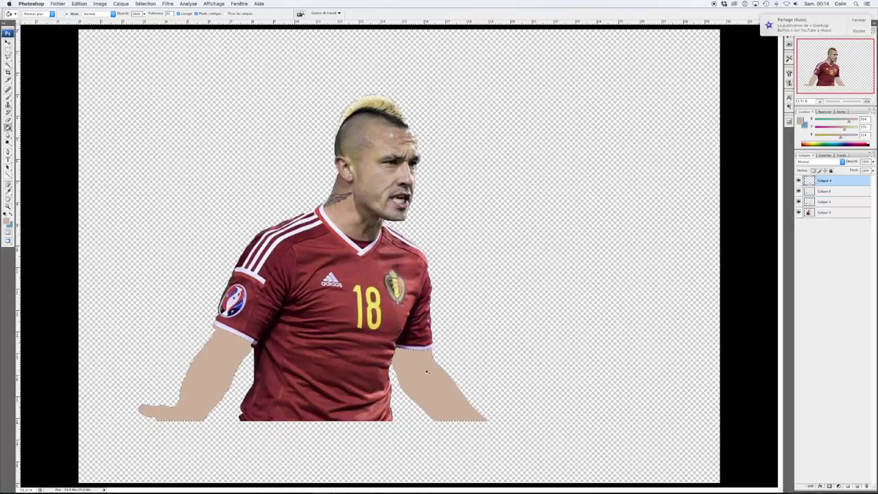
left_click(824, 216)
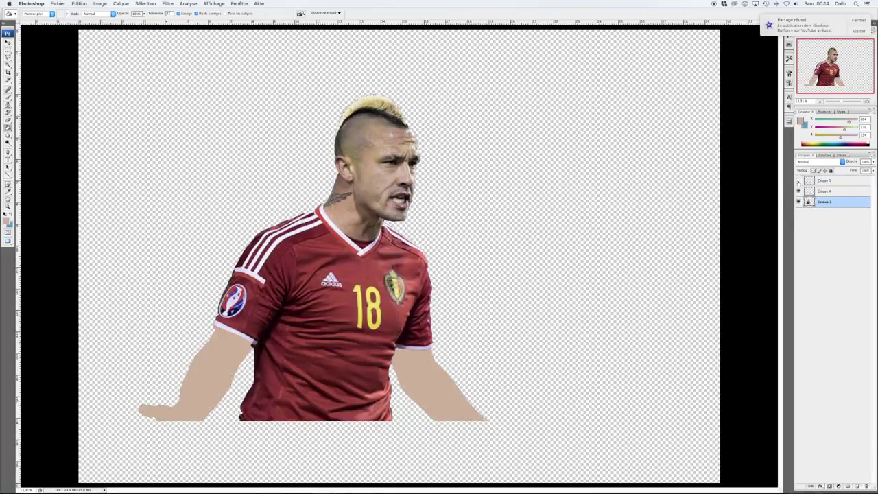
key("ctrl+z")
Quick-select the shirt, copy it onto its own layer, and inspect the number 18 up close
key("w")
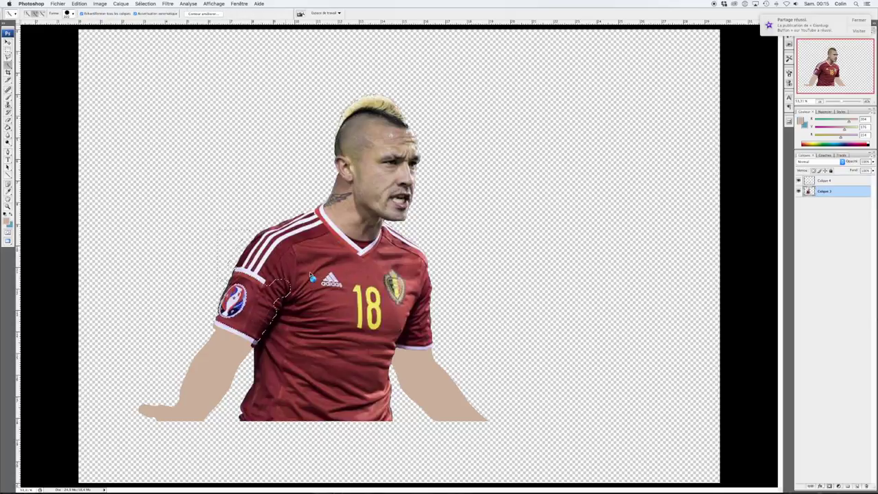
right_click(32, 20)
key("Return")
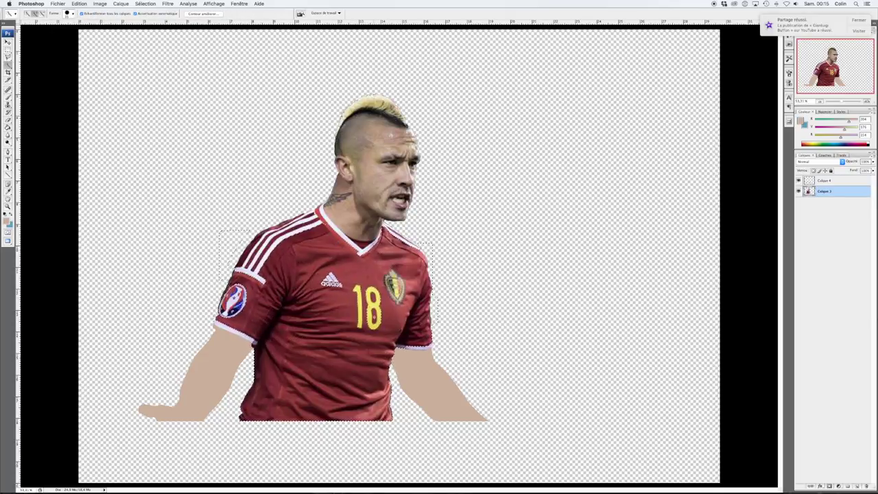
key("ctrl+j")
key("ctrl+plus")
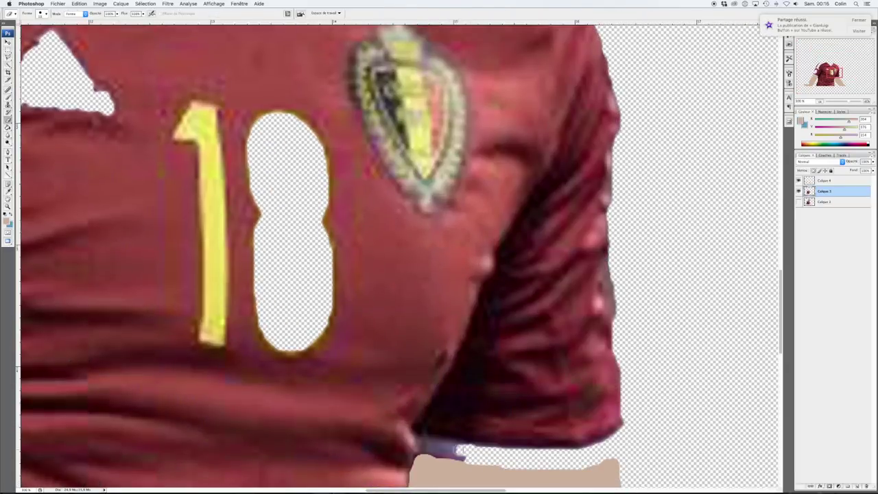
key("ctrl+plus")
key("e")
left_click(214, 3)
left_click(234, 121)
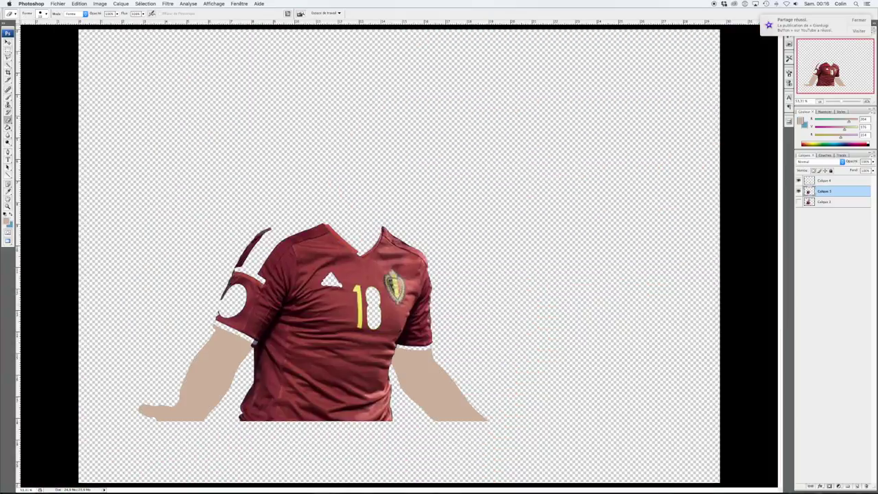
key("g")
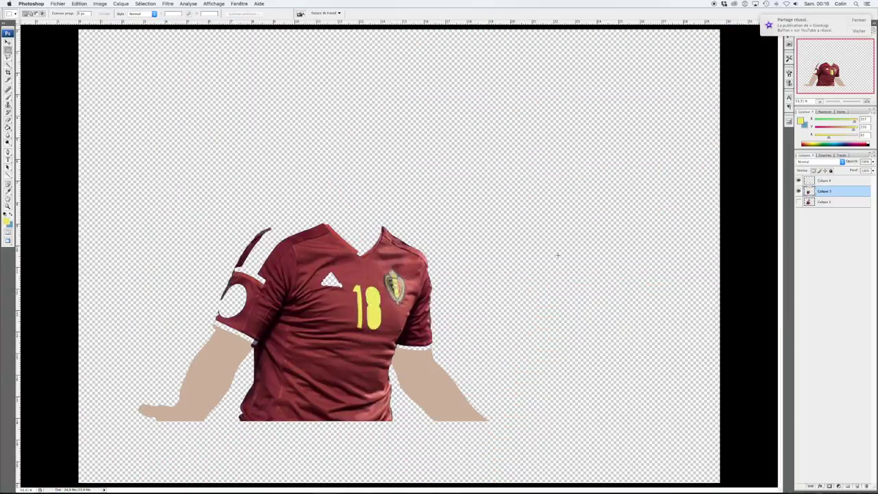
Sample the shirt's dark red and fill the shirt with it on a new layer
key("i")
left_click(310, 252)
key("g")
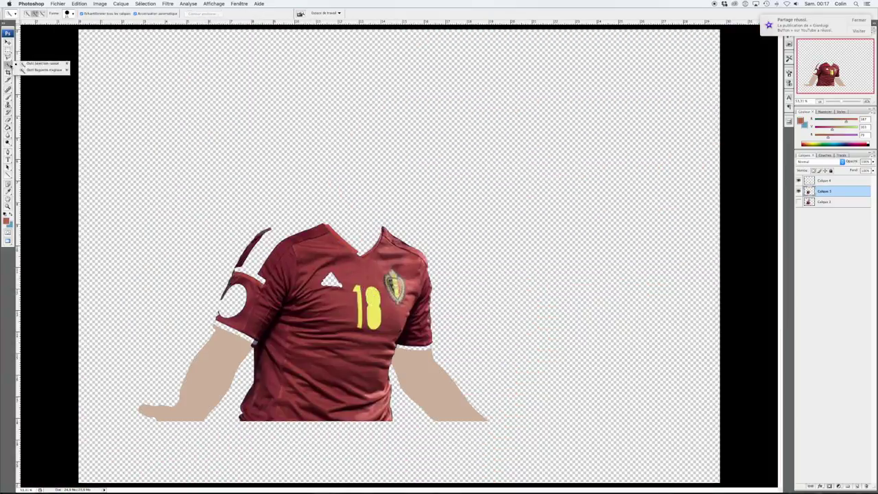
key("ctrl+alt+shift+n")
left_click(339, 315)
key("ctrl+z")
left_click(349, 272)
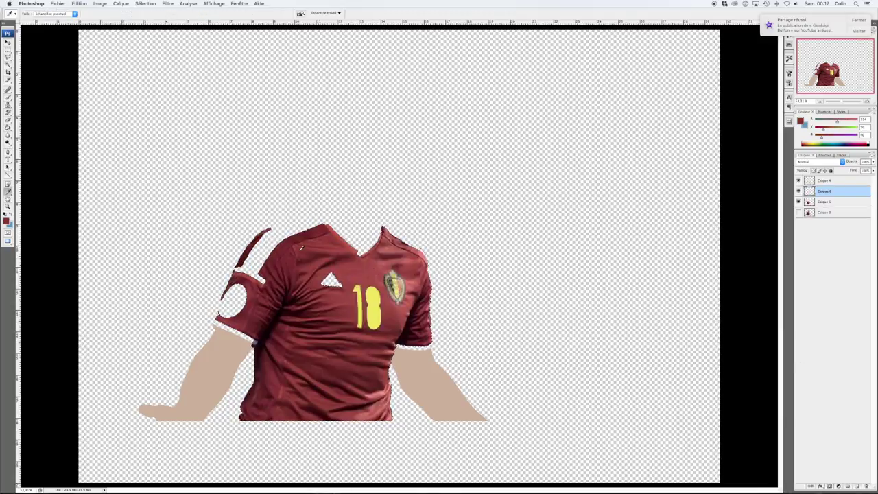
left_click(327, 238)
key("ctrl+z")
left_click(326, 238, "alt")
left_click(326, 239)
left_click(802, 200)
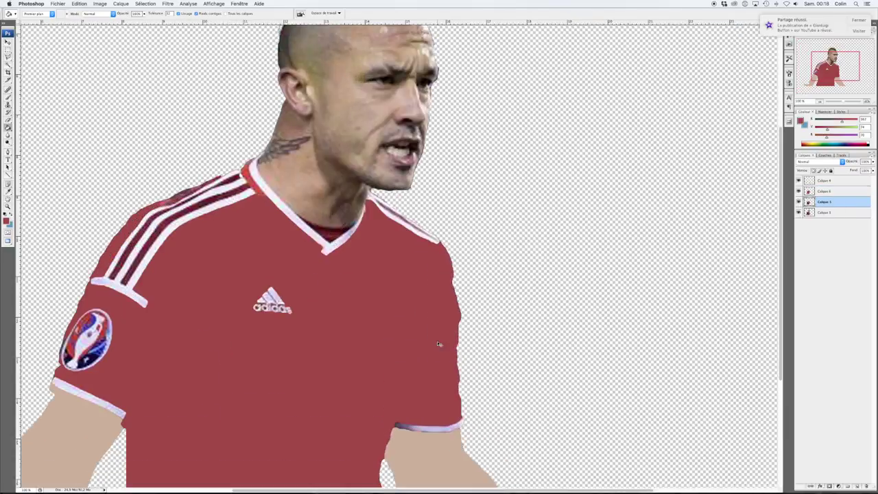
Zoom in on the face and collar and bring the cut-out player layer back into view
key("ctrl+plus")
key("ctrl+plus")
key("ctrl+plus")
key("w")
left_click(823, 212)
left_click(798, 201)
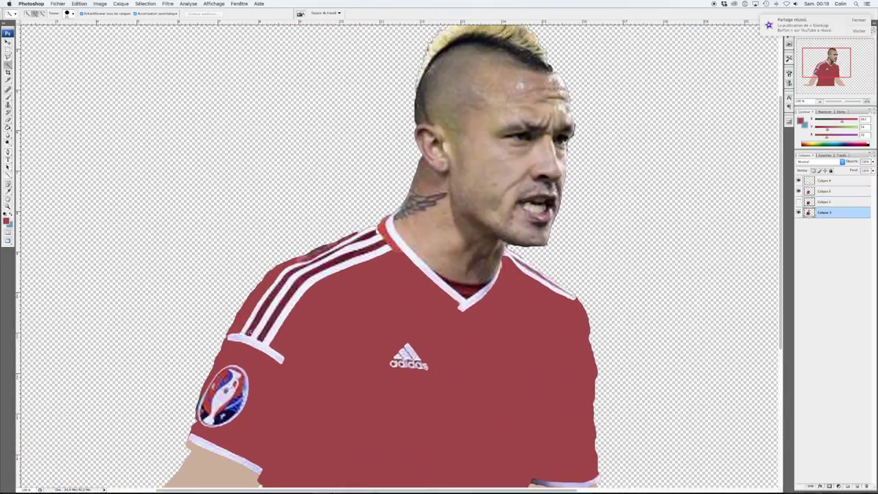
Select the dark inner collar and copy it onto its own layer
left_click(452, 282)
key("ctrl+j")
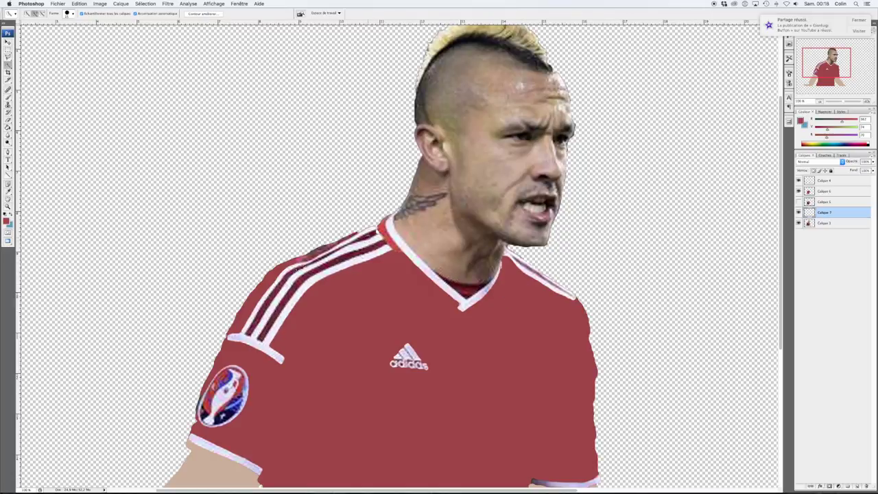
key("[")
key("p")
scroll(434, 184, "up", 3)
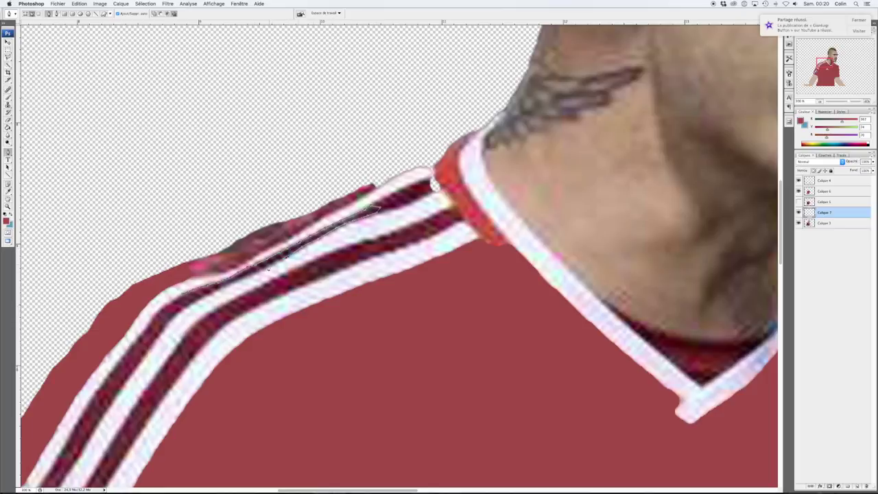
Fill the Pen-traced shoulder-stripe paths, then hide the photo to check the stripes
right_click(204, 296)
left_click(220, 333)
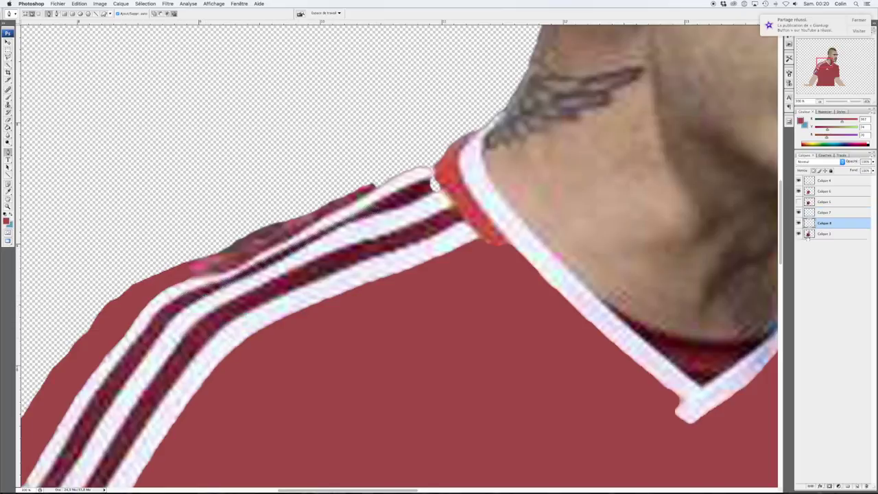
key("alt+bracketleft")
key("w")
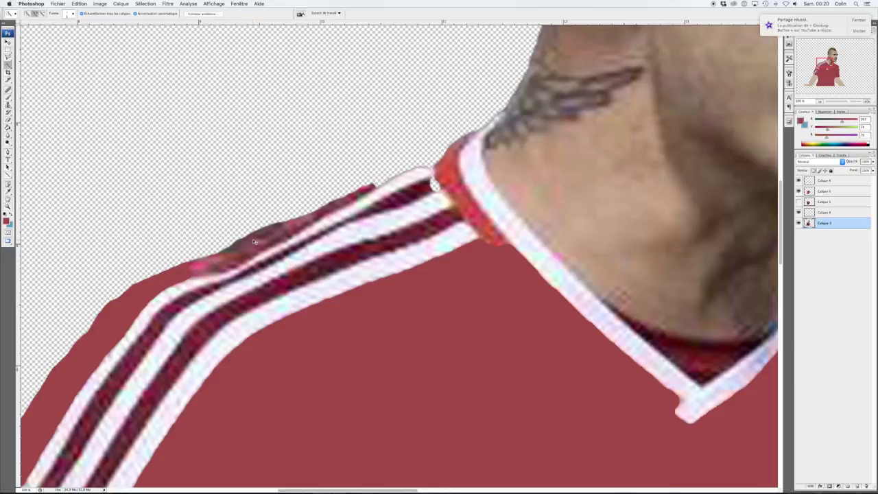
key("p")
right_click(175, 252)
left_click(206, 286)
left_click(823, 212)
left_click(798, 223)
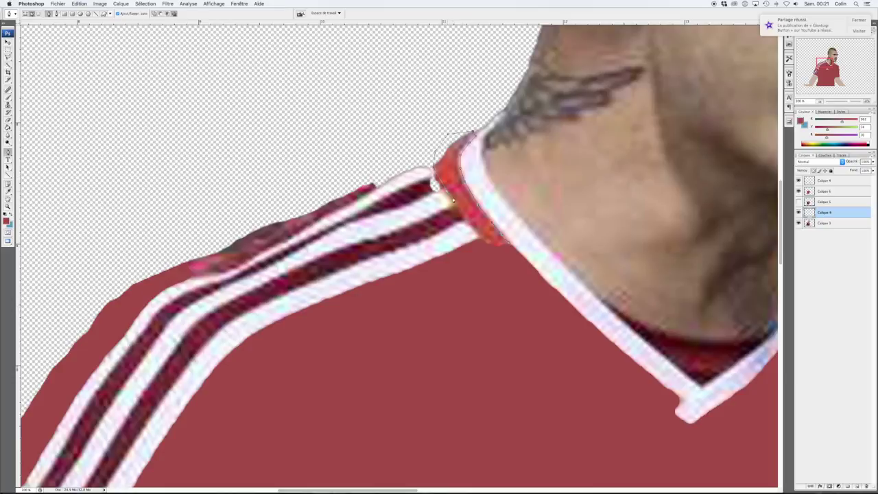
Make the collar trim path a selection on a new layer and fill dark stripes jersey red
right_click(484, 242)
key("Return")
key("ctrl+j")
key("w")
key("g")
left_click(809, 202, "ctrl")
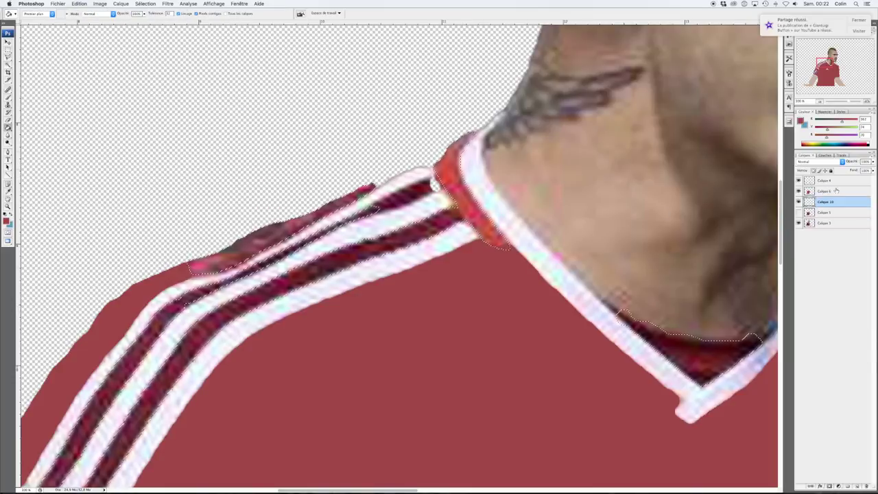
left_click(831, 191)
left_click(443, 271)
Select the collar's inner edge and the shoulder seam path, adding empty layer Calque 11
key("m")
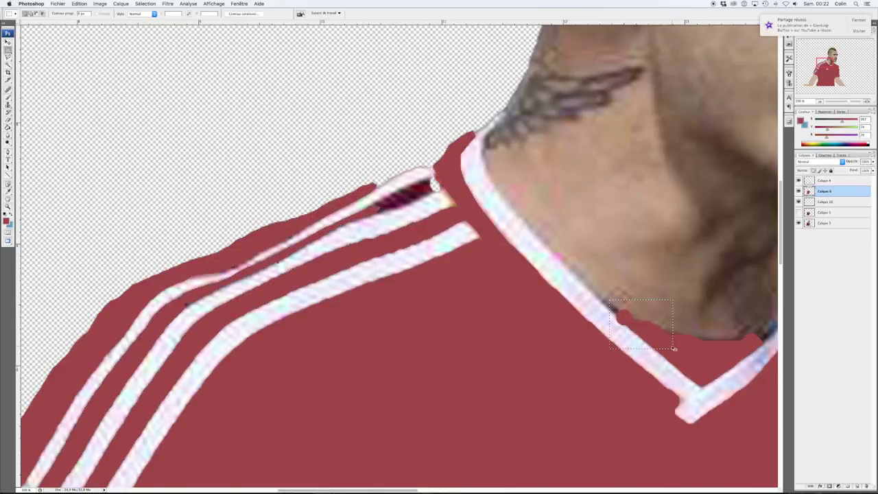
left_click_drag(615, 305, 655, 343)
scroll(659, 343, "down", 2)
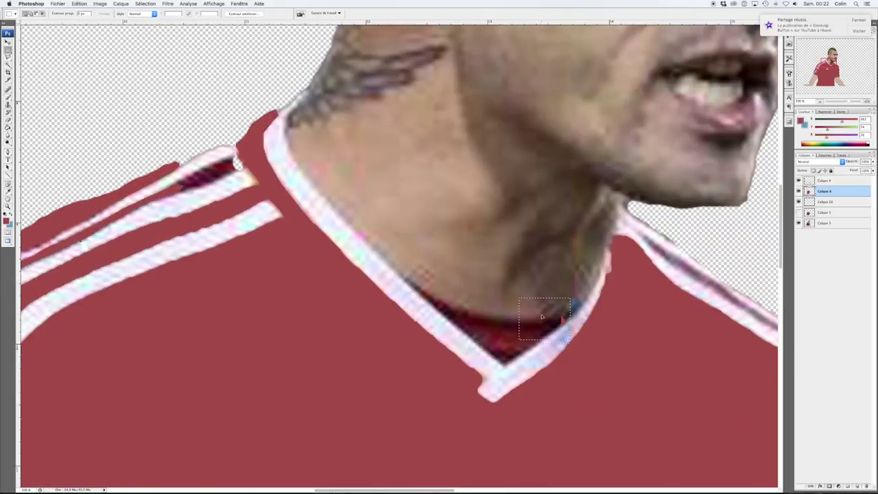
scroll(547, 316, "up", 2)
key("alt+comma")
key("p")
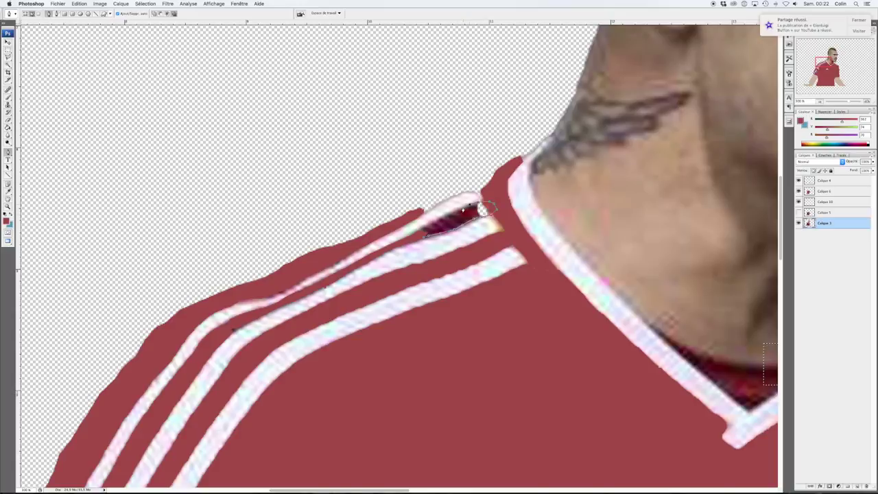
right_click(483, 210)
left_click(446, 261)
key("Return")
right_click(483, 210)
left_click(508, 252)
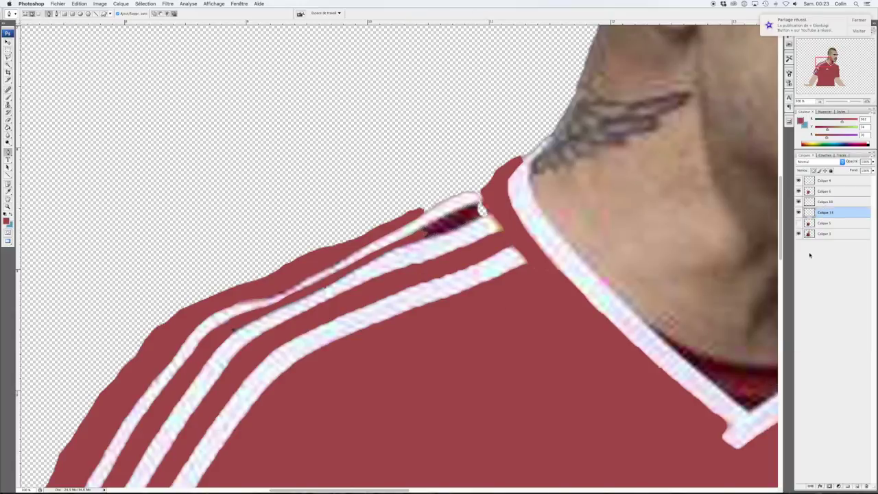
left_click(798, 224)
Fill the gap beside the collar stripe with red and show the photo layer again
key("w")
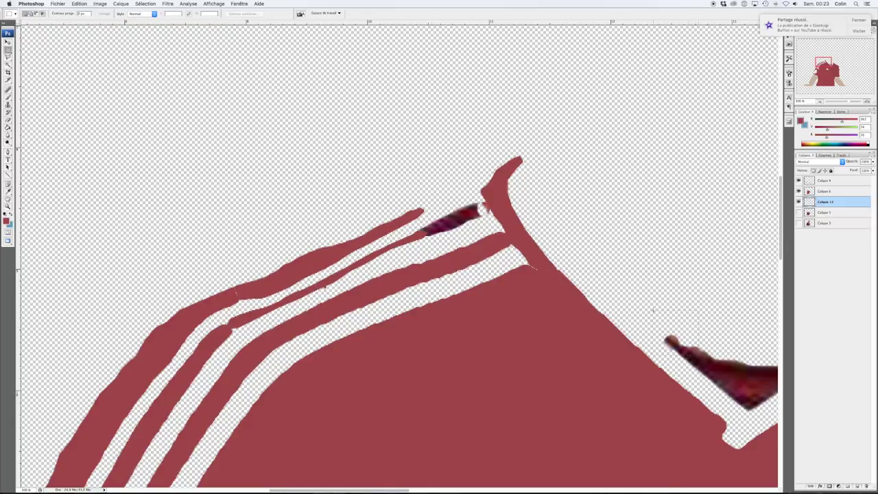
scroll(398, 254, "right", 2)
left_click(379, 180)
right_click(379, 180)
left_click(393, 229)
key("g")
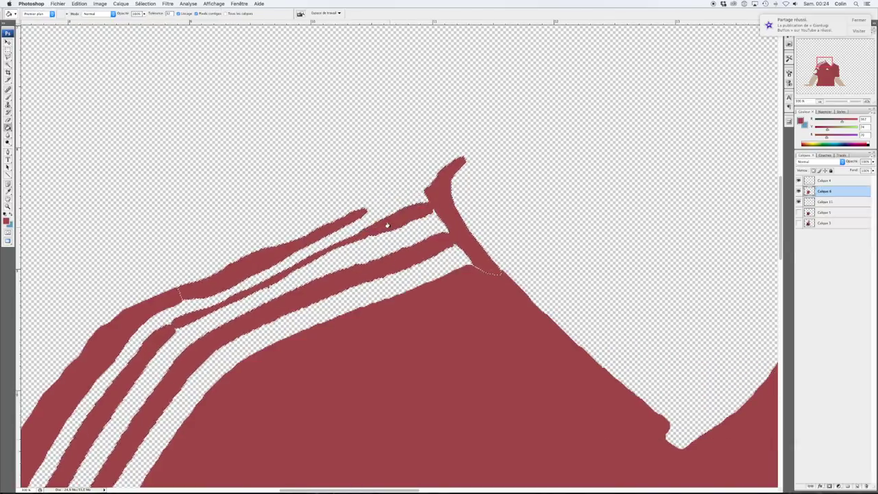
left_click(825, 192)
left_click(213, 4)
left_click(226, 59)
left_click(799, 224)
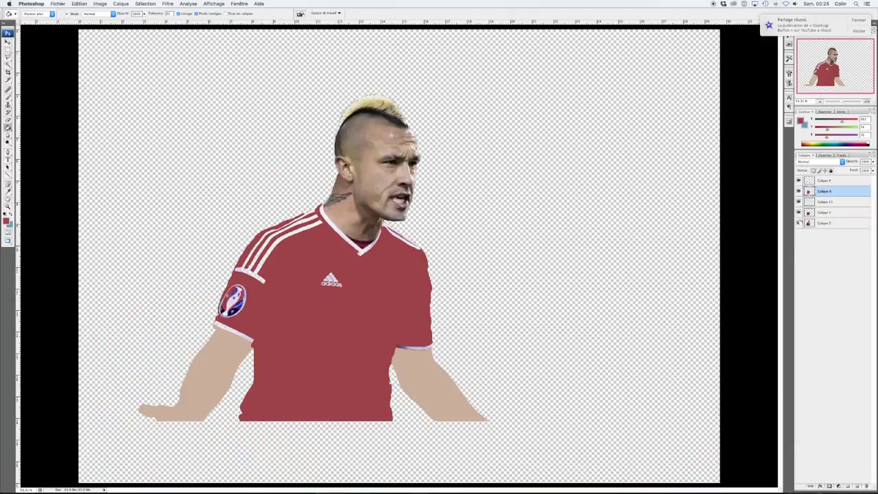
Delete the unneeded Calque 11 layer and quick-select on the bottom Calque 1 layer
key("m")
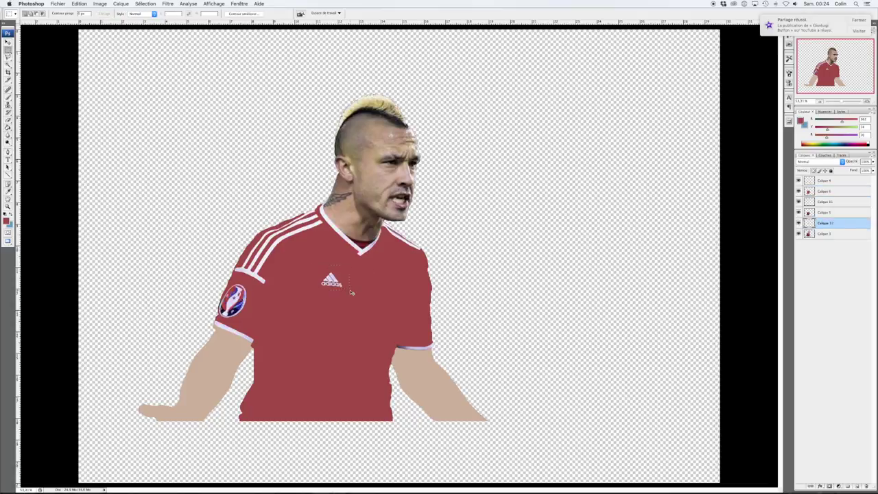
left_click(799, 202)
key("Delete")
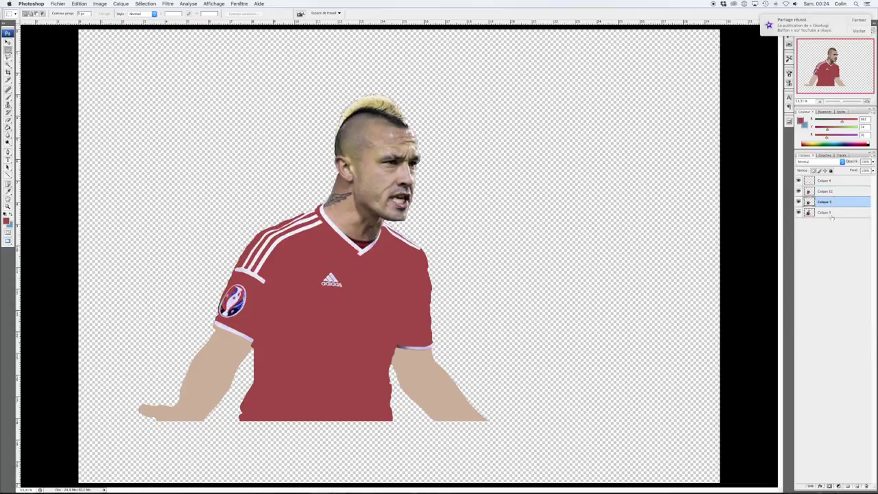
left_click(832, 215)
key("ctrl+plus")
key("ctrl+plus")
key("ctrl+plus")
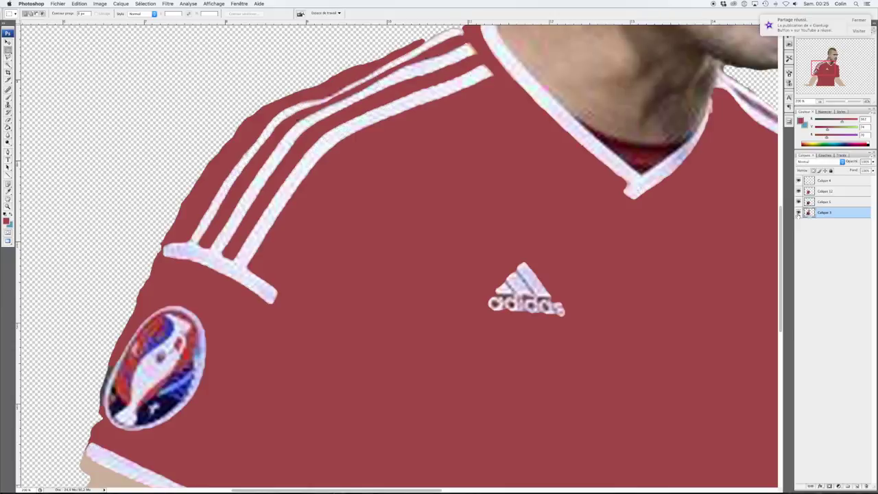
scroll(490, 200, "down", 3)
scroll(490, 200, "right", 8)
scroll(490, 200, "down", 6)
key("w")
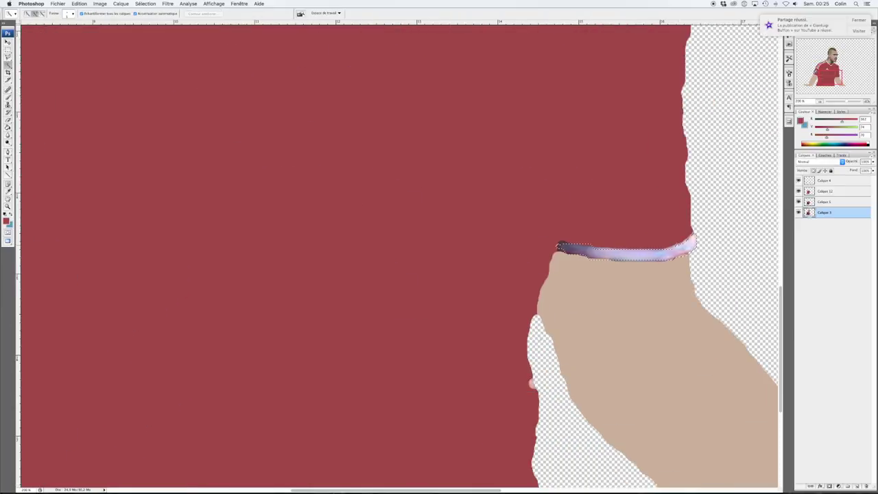
right_click(749, 240)
key("Escape")
key("ctrl+0")
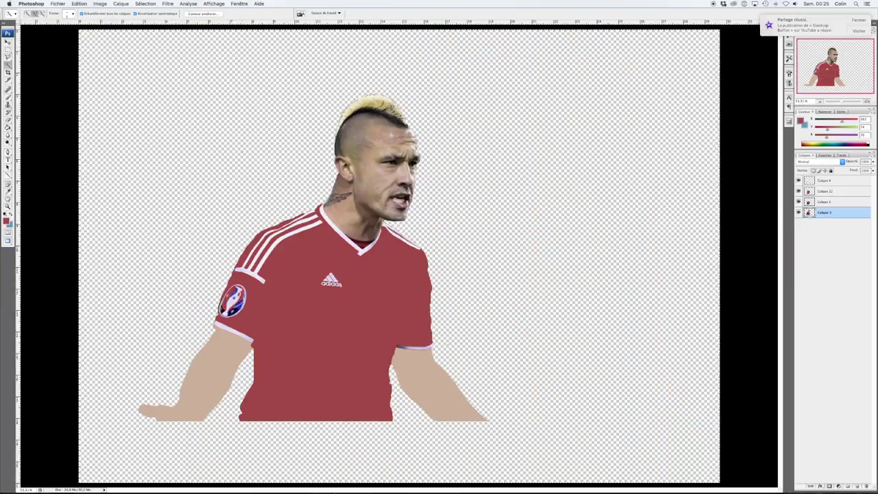
On new layer Calque 13, fill the head and badge white and the logo area red
left_click(830, 191)
left_click(847, 486, "ctrl")
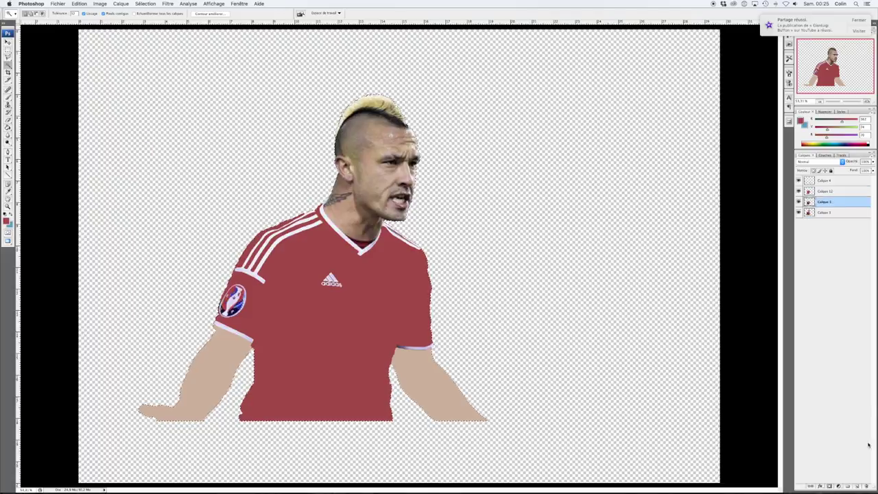
key("g")
key("d")
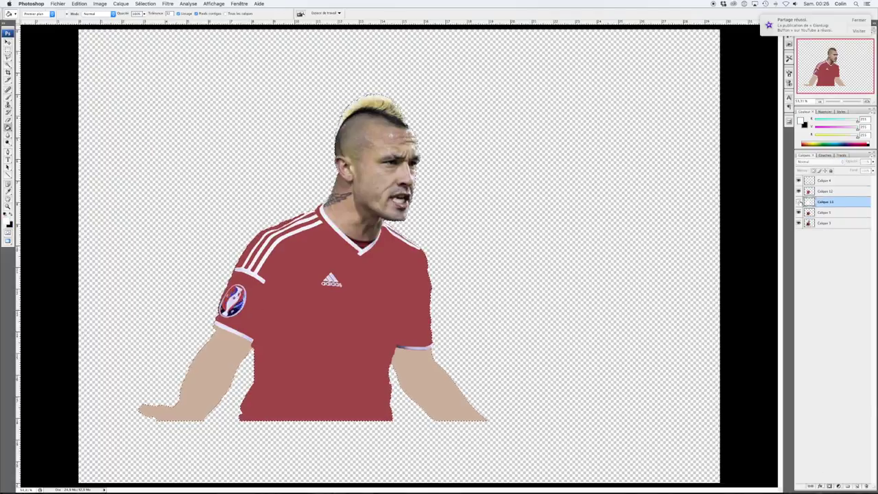
left_click(374, 151)
left_click_drag(316, 266, 354, 295)
key("alt+BackSpace")
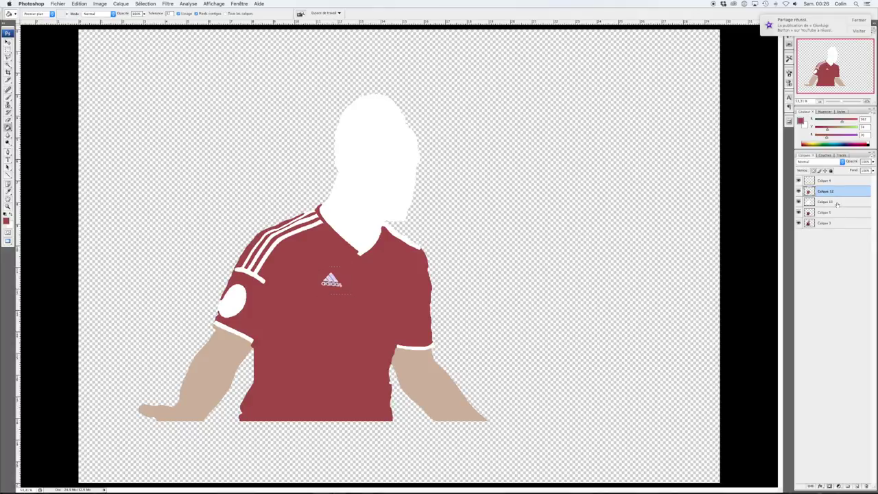
Fill the loaded head selection white and move photo layer Calque 3 above Calque 7
scroll(378, 267, "up", 5)
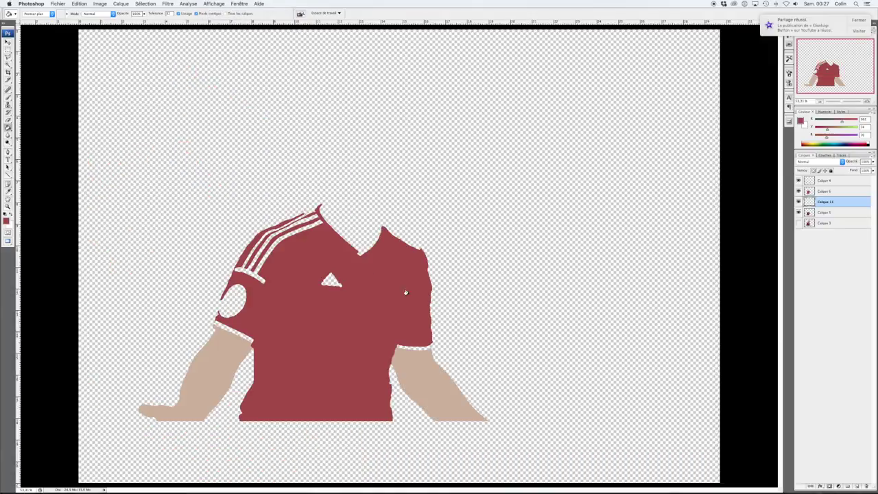
right_click(159, 237)
left_click(174, 284)
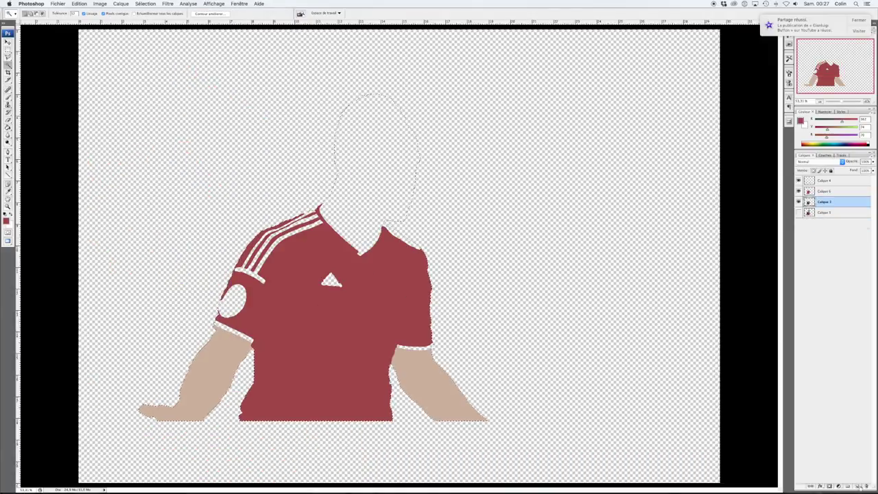
left_click(374, 151)
left_click_drag(833, 224, 829, 203)
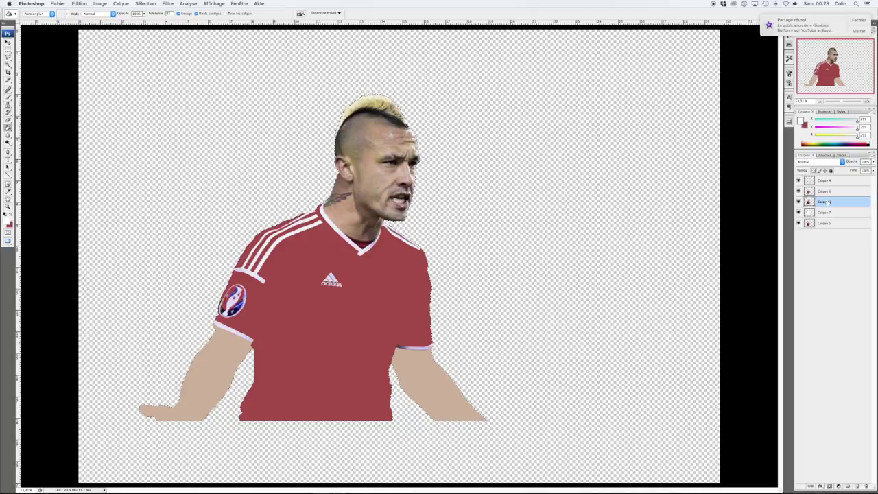
Move photo layer Calque 3 above Calque 6 and merge Calque 8 into it
key("ctrl+alt+0")
left_click(798, 201)
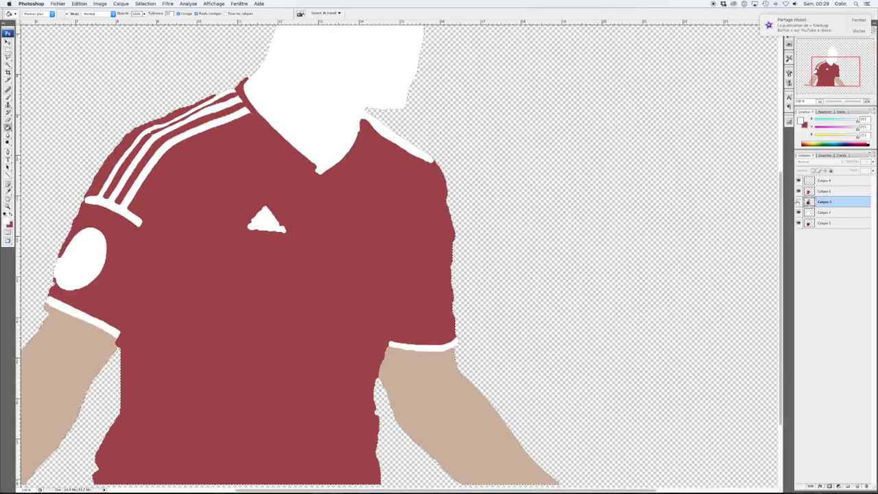
left_click_drag(827, 202, 827, 189)
key("w")
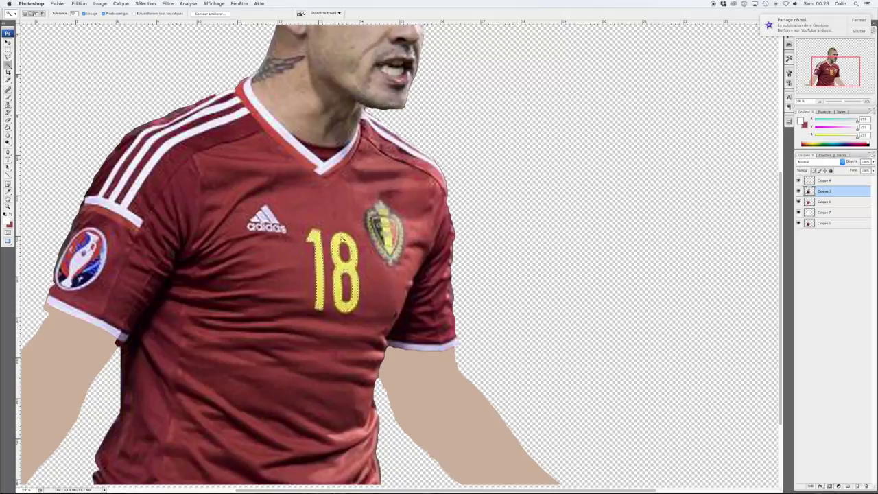
key("ctrl+e")
left_click_drag(8, 65, 34, 66)
left_click(799, 202)
left_click(799, 202)
left_click(799, 202)
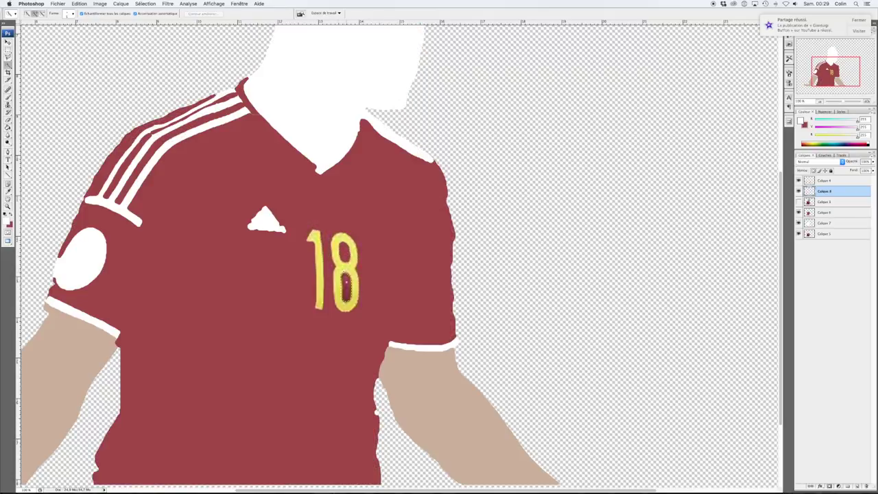
Fill the shirt number 18 with a flat yellow sampled from the photo
right_click(267, 231)
right_click(253, 255)
left_click(323, 261)
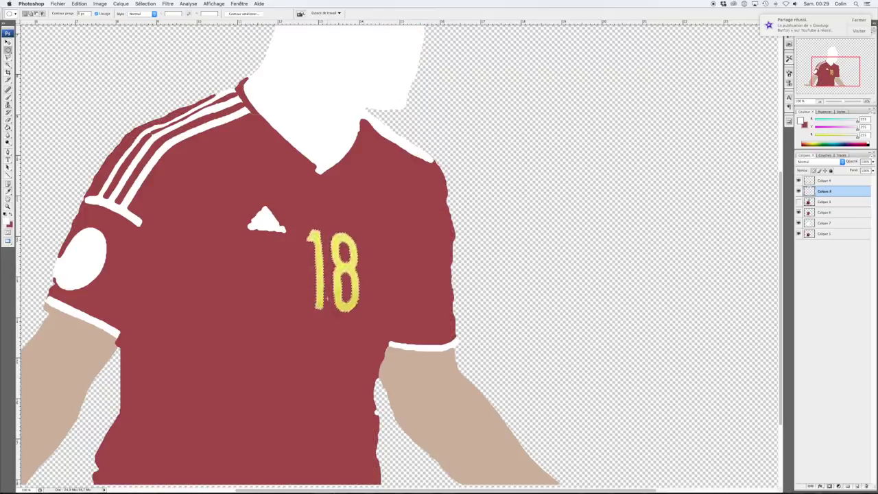
key("g")
left_click(823, 202)
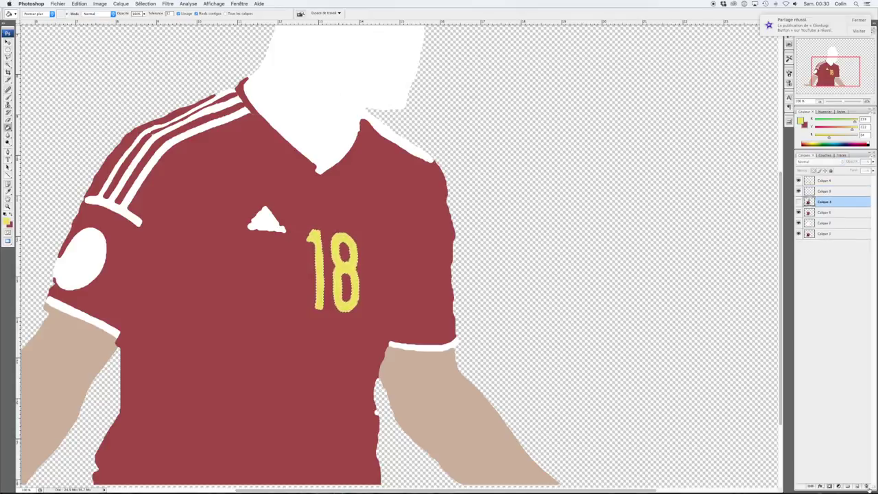
Merge away the leftover layer and copy the chest crest onto new layer Calque 10
right_click(824, 201)
left_click(833, 325)
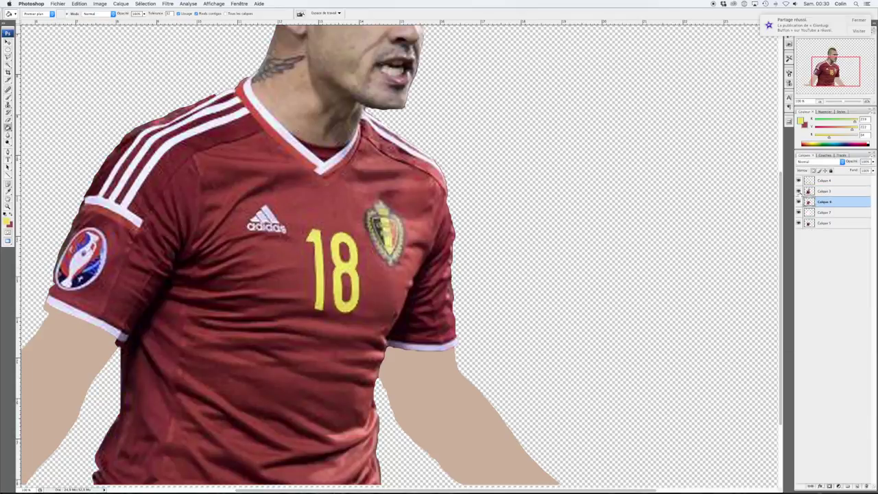
key("ctrl+plus")
key("ctrl+j")
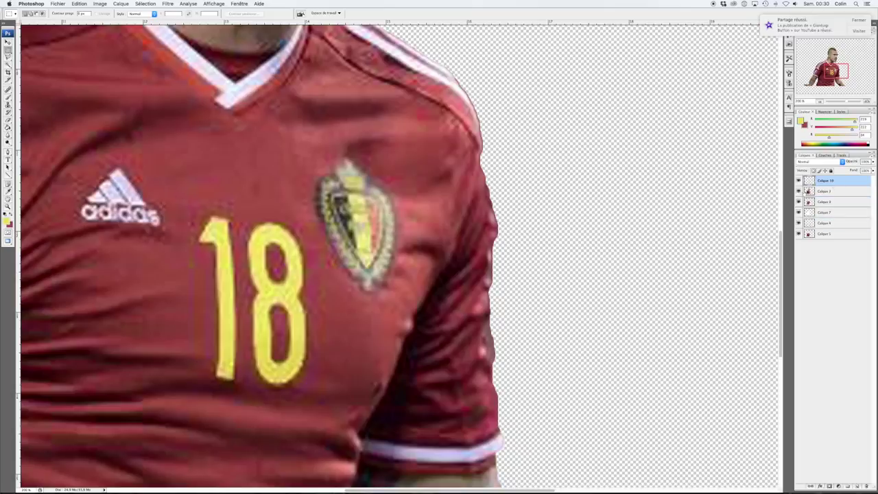
Isolate the crest copy and erase the red jersey remnants around it
key("ctrl+minus")
left_click(798, 180, "alt")
key("b")
left_click(41, 13)
mouse_move(302, 159)
left_mouse_down()
mouse_move(305, 264)
mouse_move(393, 286)
mouse_move(402, 199)
mouse_move(383, 172)
mouse_move(337, 142)
mouse_move(310, 179)
left_mouse_up()
left_click(41, 13)
key("Return")
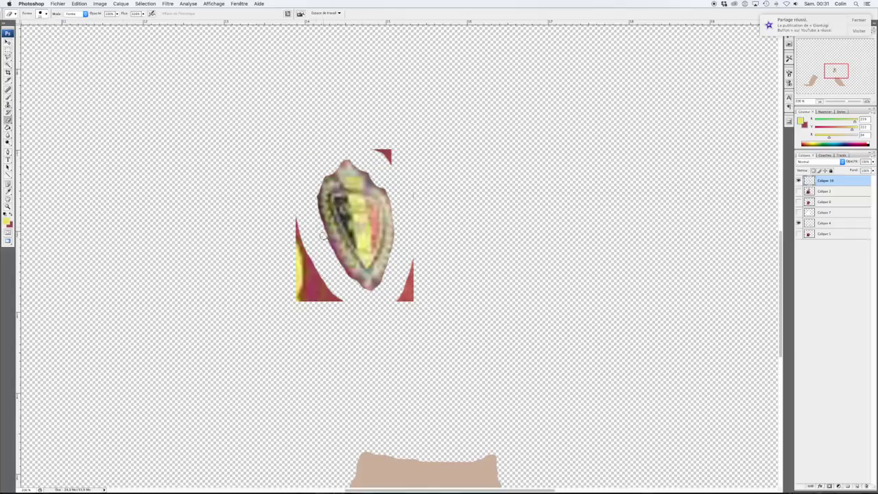
Select the crest with a rectangle and rotate it upright
key("w")
key("e")
left_click(40, 14)
mouse_move(295, 275)
left_mouse_down()
mouse_move(402, 294)
mouse_move(288, 270)
left_mouse_up()
key("m")
left_click_drag(280, 119, 421, 302)
key("ctrl+t")
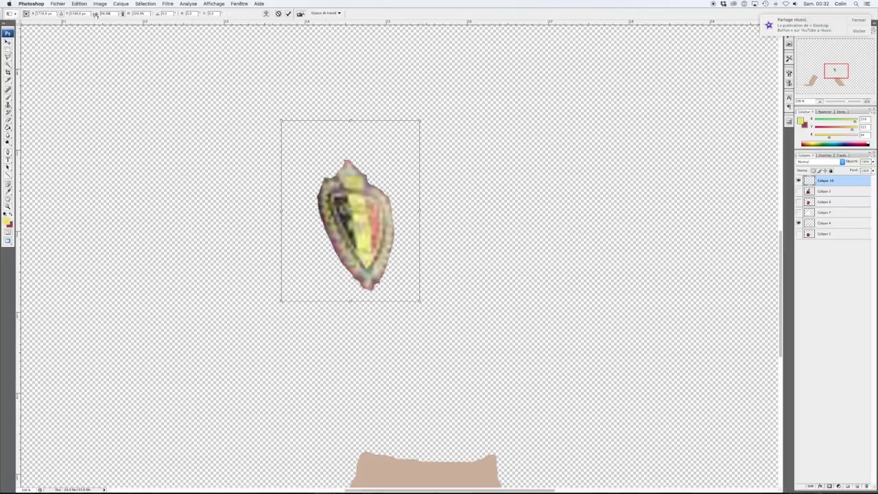
left_click_drag(278, 109, 294, 128)
key("Return")
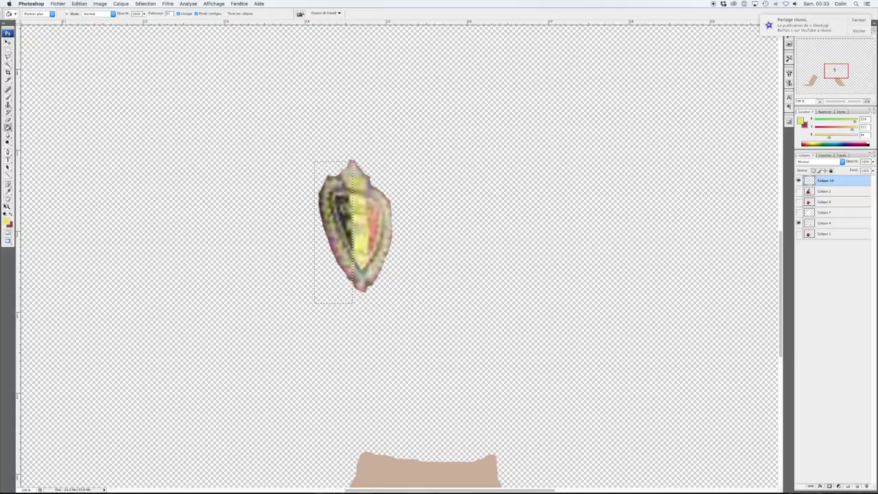
On a new layer, fill black, pale yellow and red flag strips
key("d")
key("ctrl+shift+alt+n")
key("alt+BackSpace")
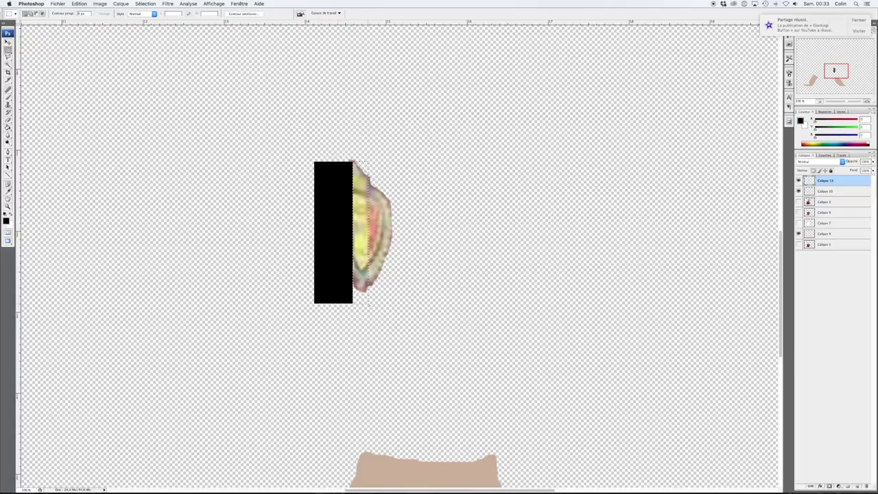
key("i")
left_click(361, 206)
key("m")
key("alt+BackSpace")
key("g")
left_click(6, 221)
left_click(510, 308)
Clip the striped flag to the crest shape, rotate it back to the crest's angle, and hide the original photo
left_click(382, 235)
key("alt+bracketleft")
key("ctrl+alt+g")
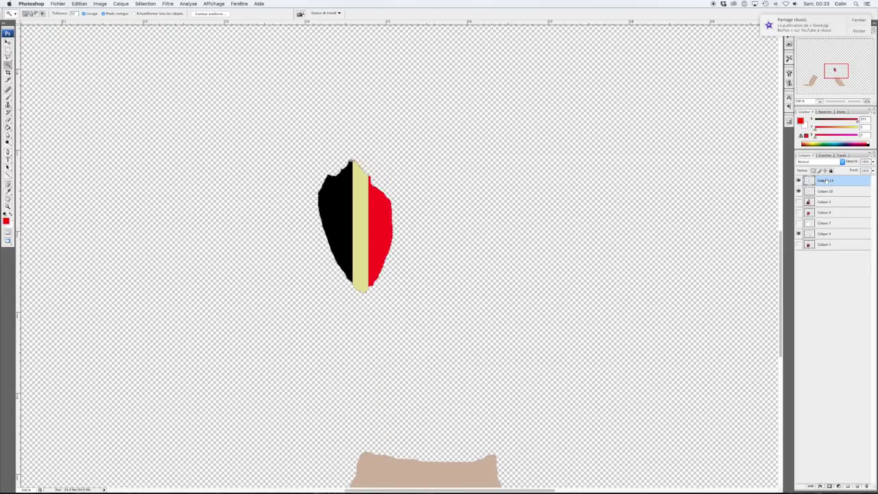
key("ctrl+t")
left_click_drag(162, 15, 155, 15)
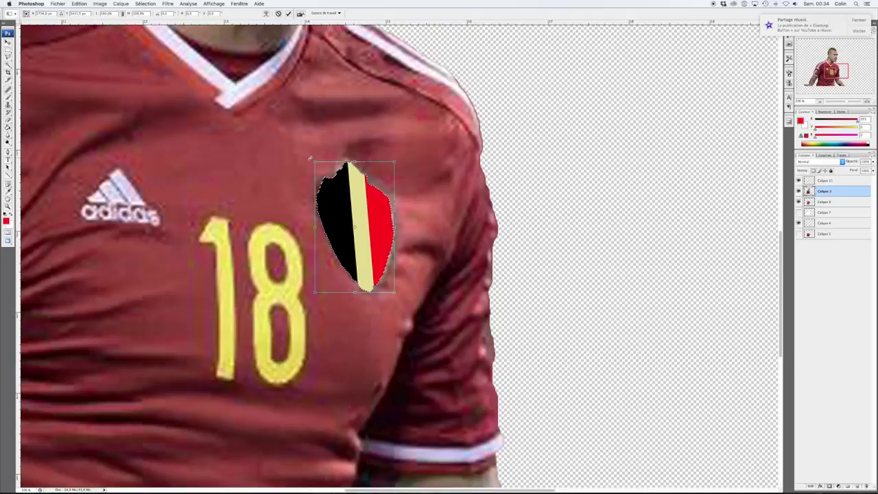
left_click_drag(310, 158, 307, 163)
left_click(799, 192)
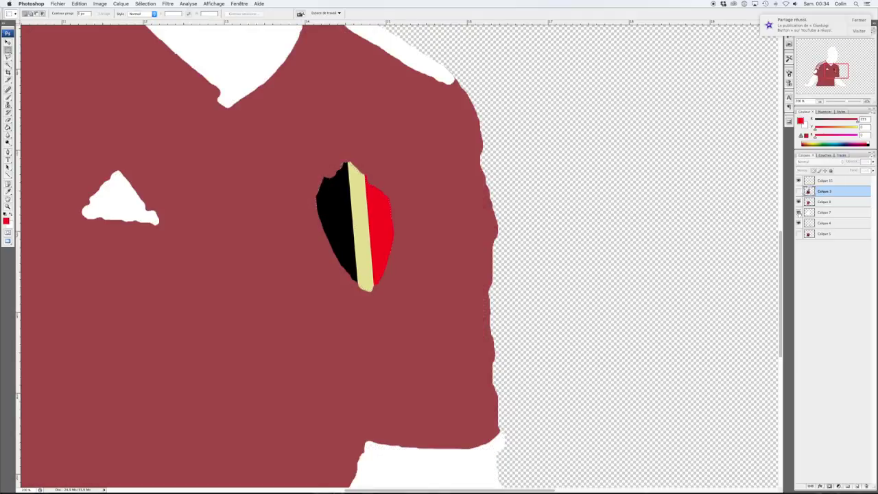
Add a yellowish Stroke outline to the flag shield layer
key("super+0")
left_click(854, 181)
double_click(854, 180)
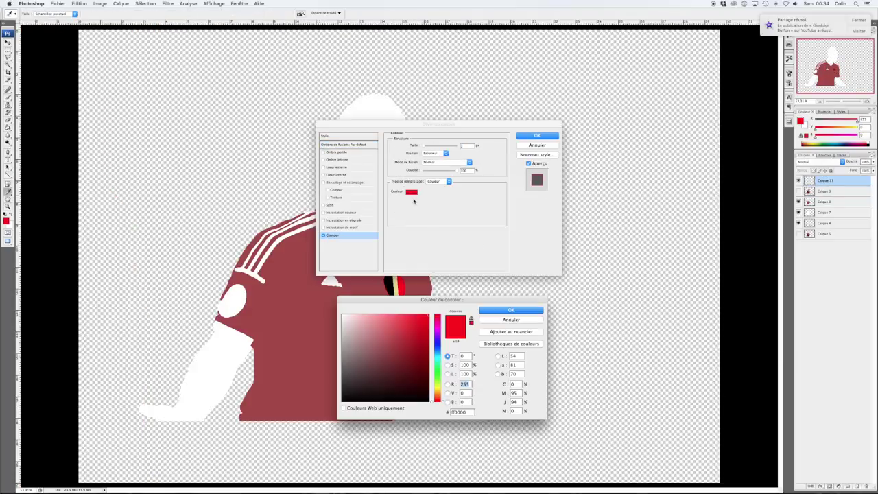
left_click(332, 234)
left_click(412, 190)
left_click(411, 322)
left_click(505, 310)
left_click(537, 136)
Recolour the jersey bright red and move the skin layer up so the arms show beige
left_click(824, 204)
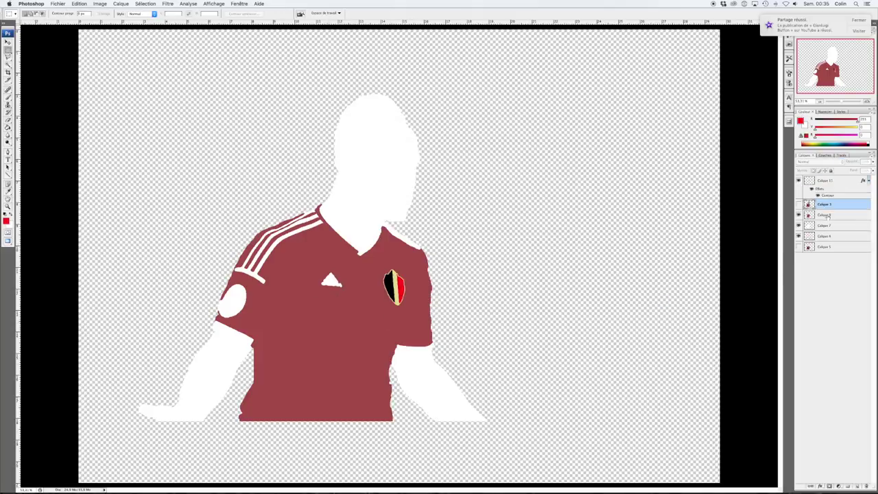
key("g")
key("shift+g")
left_click(383, 289)
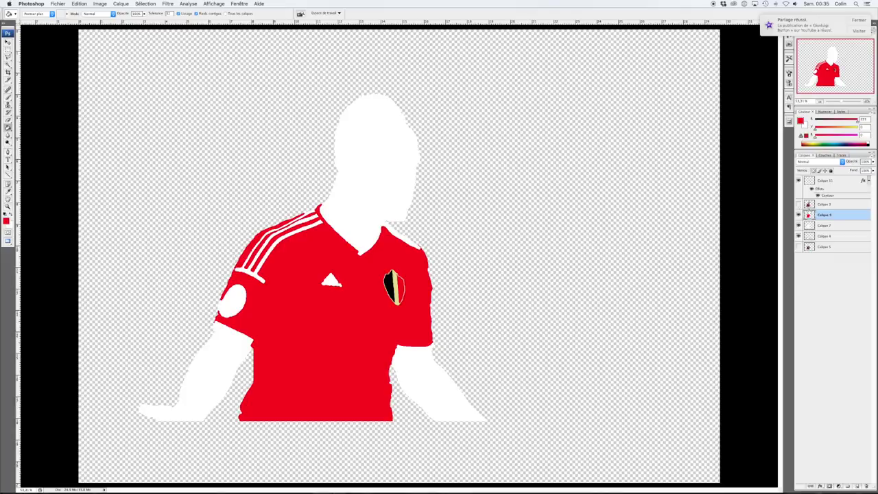
left_click_drag(837, 207, 826, 248)
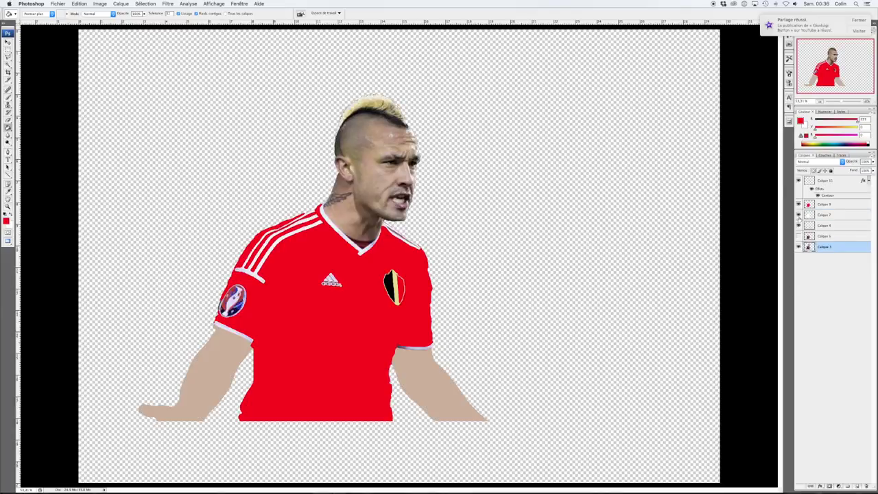
left_click_drag(827, 247, 826, 205)
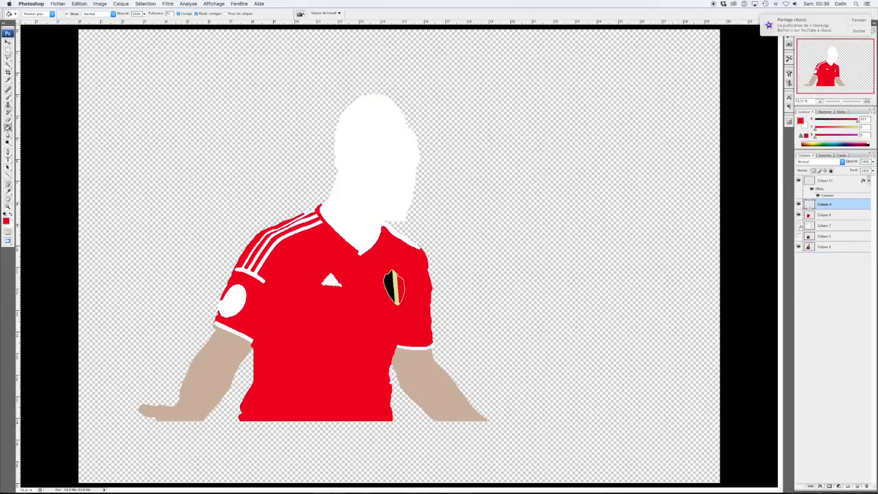
left_click(799, 205)
Copy a rectangle around the player's head onto a new layer
key("m")
left_click_drag(263, 82, 469, 255)
key("ctrl+j")
key("ctrl+alt+0")
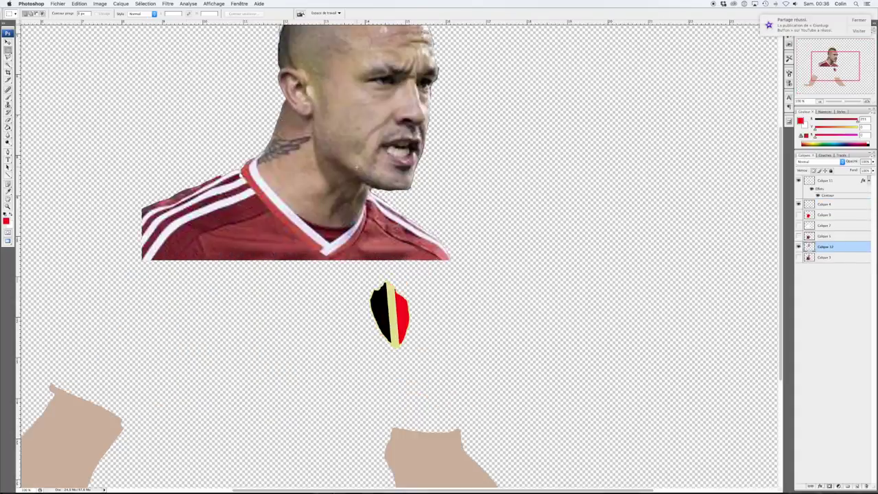
Delete the extra Calque 12 layer
key("w")
left_click_drag(826, 246, 826, 259)
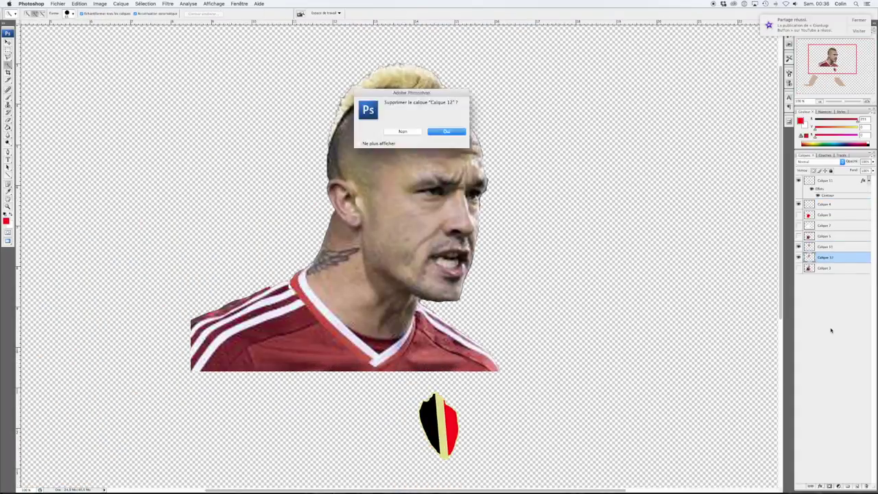
key("e")
Erase the jersey collar below the neck and the blonde hair along the scalp
key("alt+bracketright")
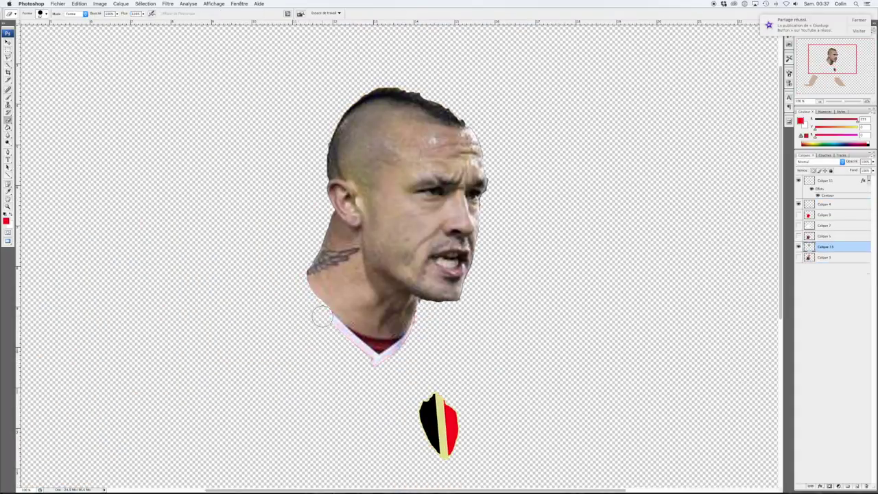
left_click_drag(356, 343, 416, 338)
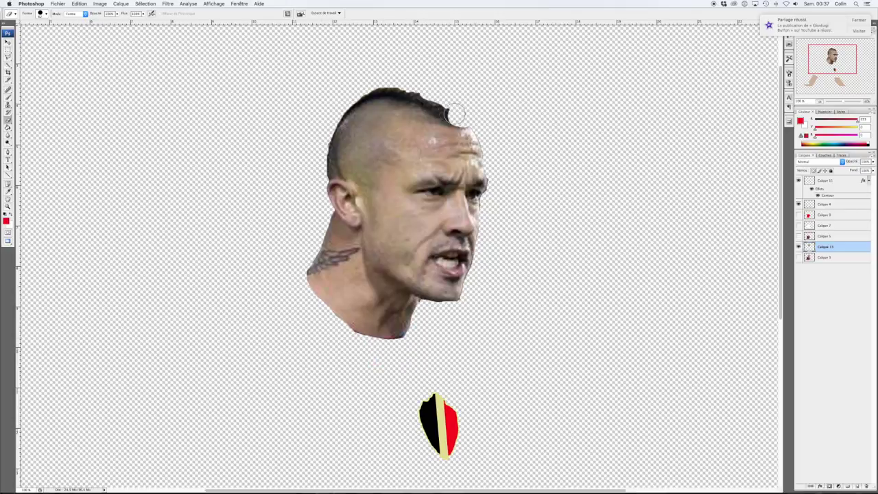
left_click_drag(456, 115, 391, 88)
key("ctrl+z")
mouse_move(472, 115)
left_mouse_down()
mouse_move(406, 94)
mouse_move(357, 92)
left_mouse_up()
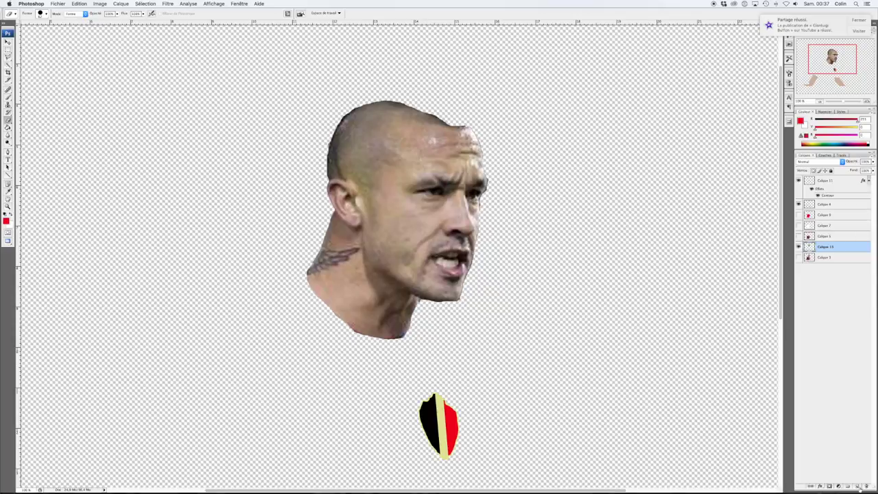
Move Calque 13 above Calque 14, fill the skin tone, and prepare a black-line layer
key("w")
left_click(845, 257)
left_click_drag(845, 257, 845, 244)
key("g")
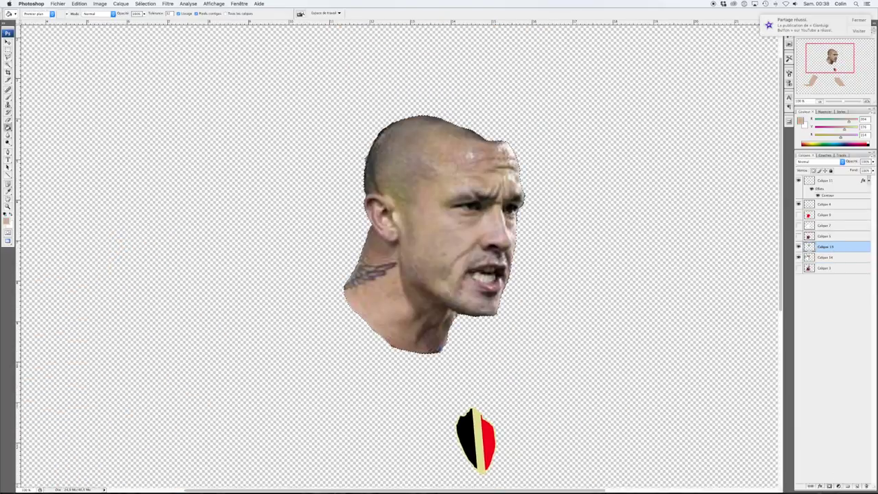
key("u")
key("d")
key("ctrl+alt+shift+n")
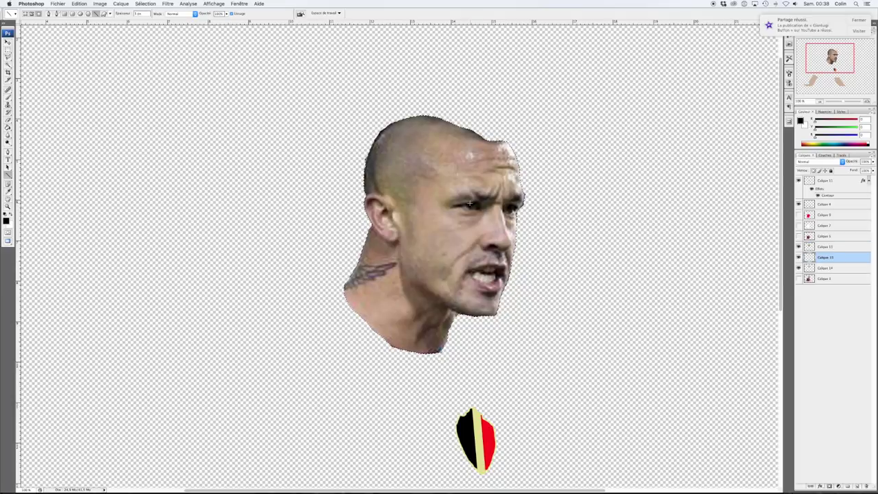
left_click(799, 246)
Draw the eye with a round pupil filled black
key("ctrl+plus")
key("ctrl+plus")
left_click_drag(549, 197, 550, 199)
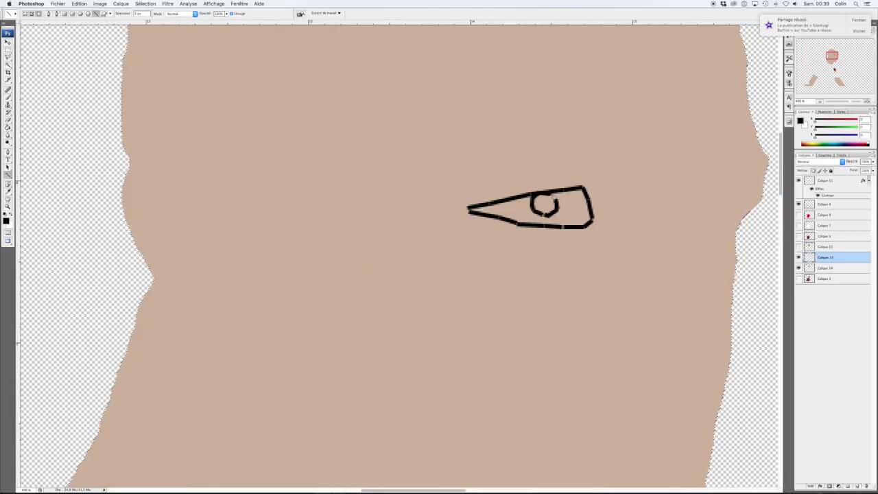
key("g")
left_click(544, 204)
left_click(799, 246)
key("u")
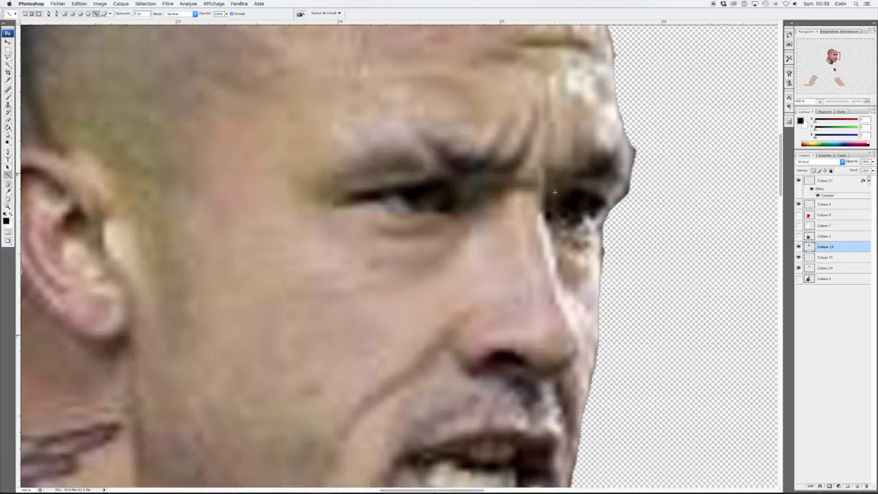
key("ctrl+bracketleft")
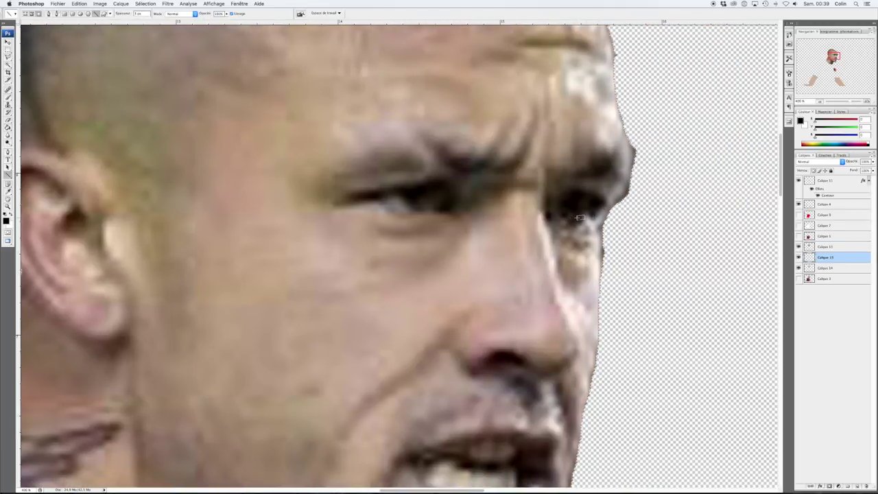
Trace the open mouth with upper and lower teeth in black lines
key("m")
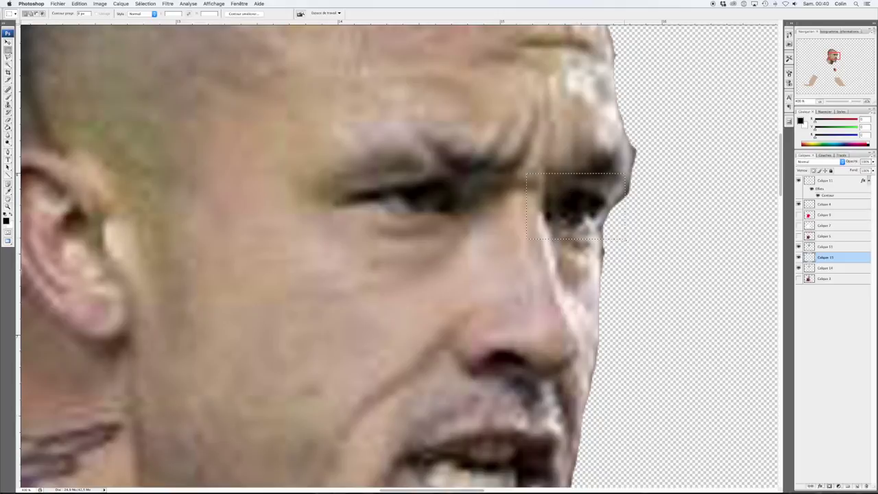
scroll(420, 264, "down", 5)
key("u")
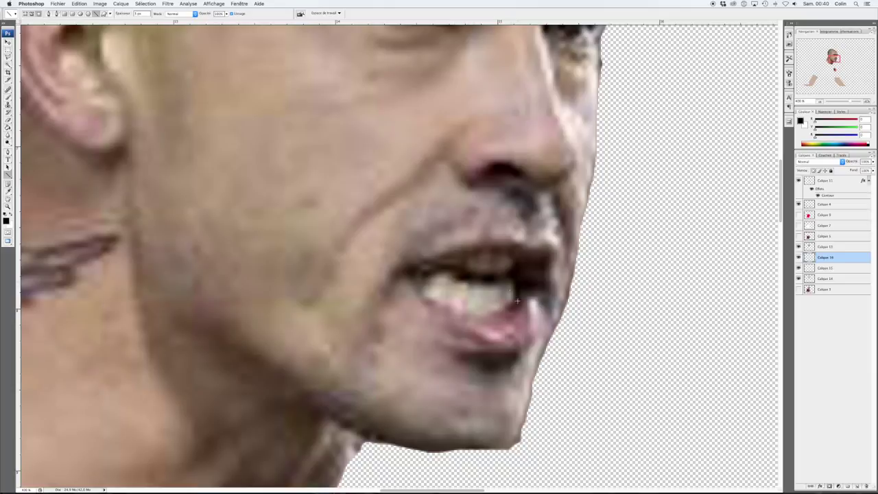
left_click(799, 246)
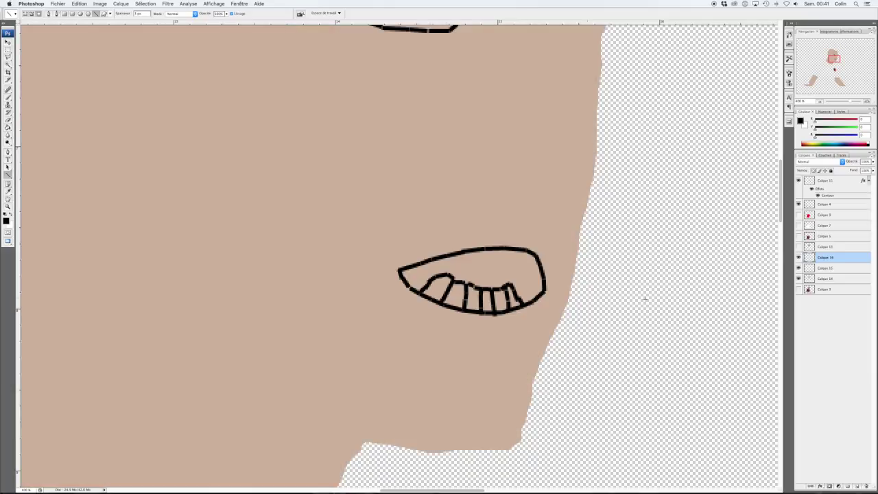
left_click(799, 247)
left_click(799, 246)
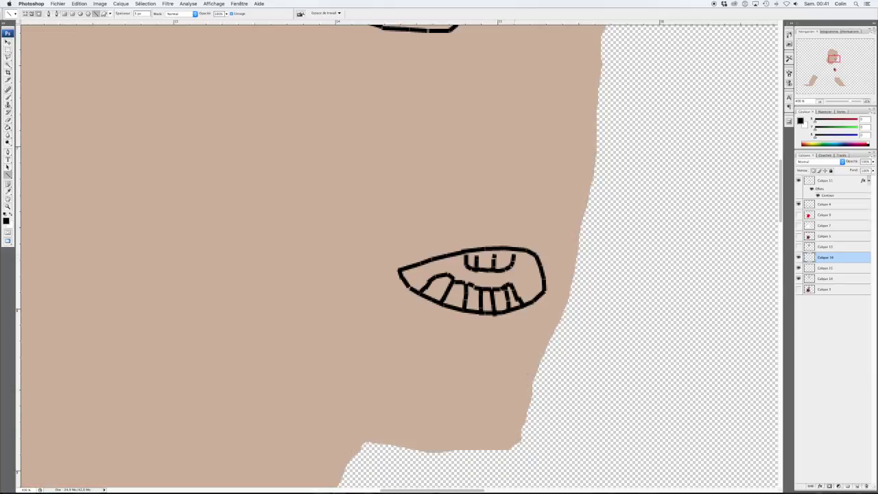
key("ctrl+0")
left_click(799, 247)
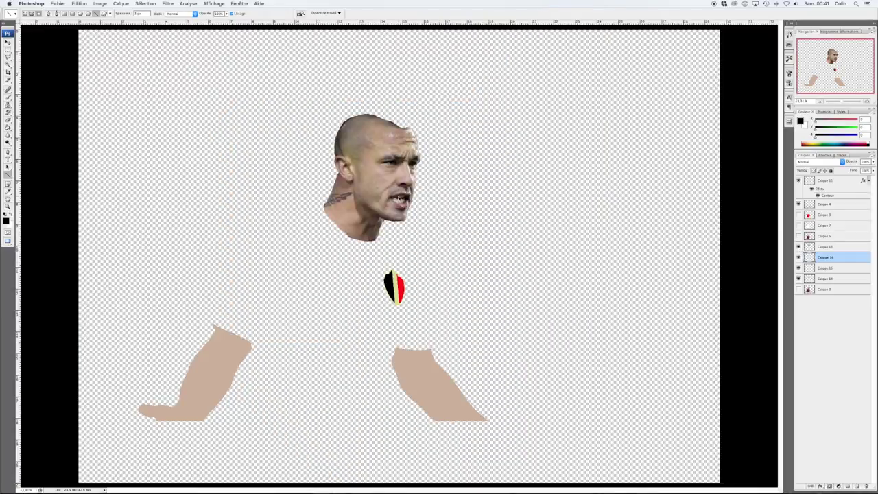
Erase the stray nose and eyebrow lines from the face drawing
key("ctrl+alt+0")
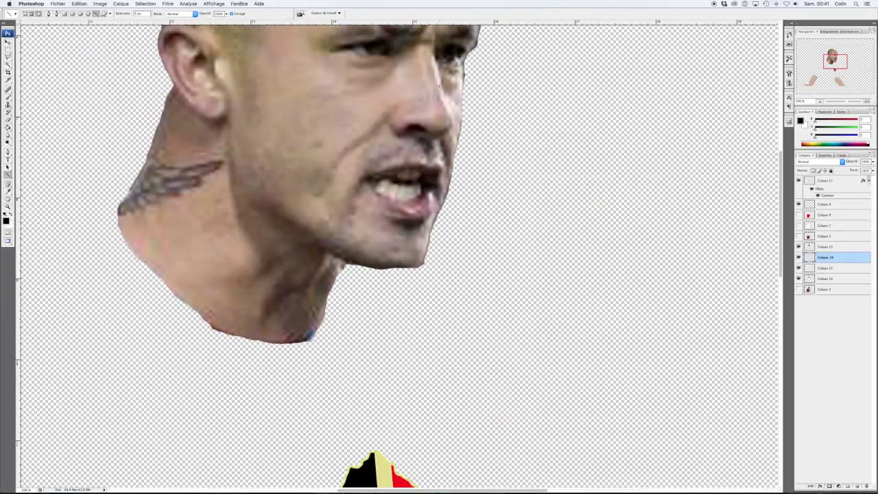
scroll(398, 219, "up", 3)
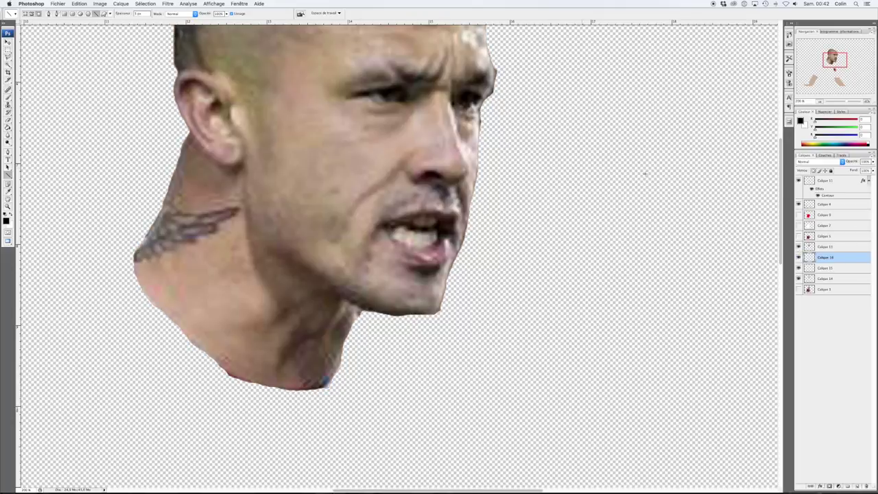
left_click(798, 246)
right_click(465, 218)
key("Escape")
left_click(798, 246)
key("e")
mouse_move(378, 220)
left_mouse_down()
mouse_move(455, 83)
mouse_move(434, 78)
left_mouse_up()
Fill the right eye's pupil black
left_click(798, 246)
key("u")
left_click(798, 247)
key("g")
left_click(469, 100)
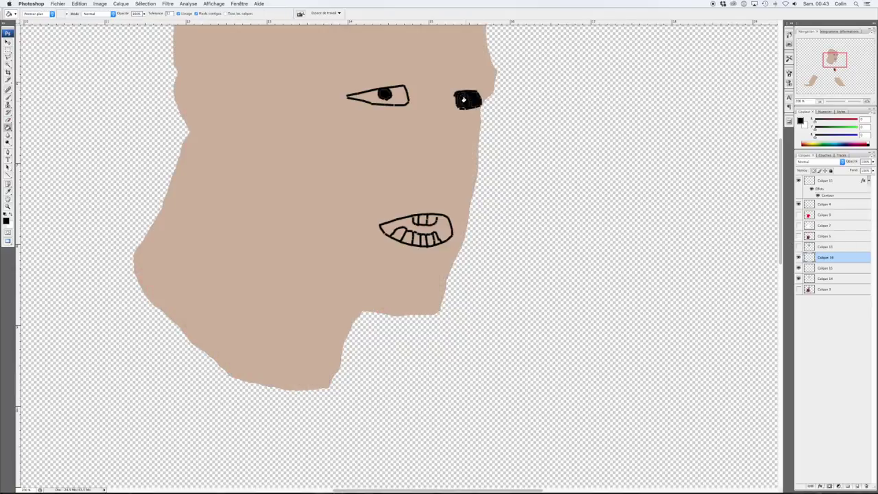
key("ctrl+z")
key("ctrl+z")
key("u")
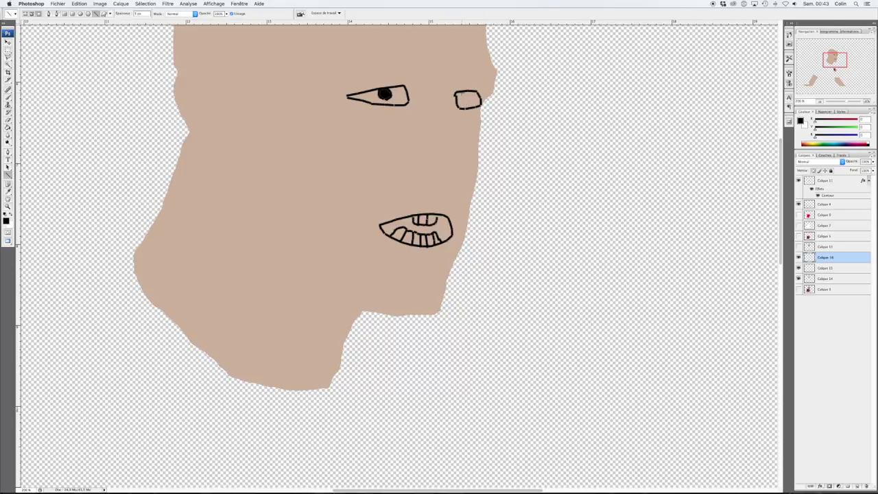
key("g")
left_click(468, 102)
left_click(798, 246)
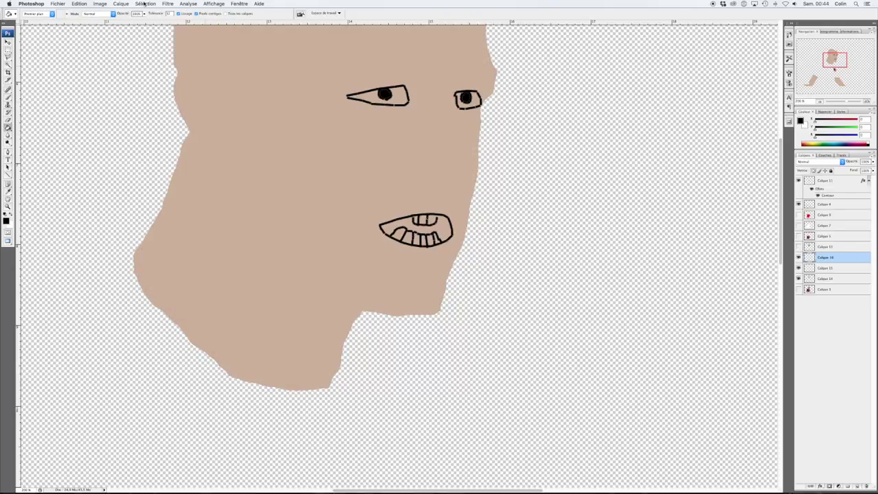
key("ctrl+0")
Merge the face drawing layers, hide the shirt layer and select the hair photo layer
right_click(801, 271)
left_click(816, 282)
left_click(798, 246)
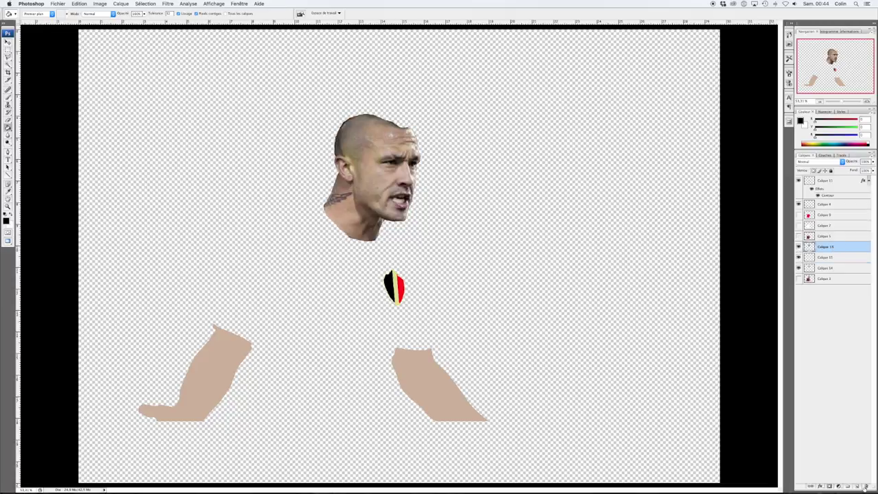
left_click(798, 236)
left_click(824, 268)
Quick-select the whole hair and copy it onto its own new layer
scroll(371, 137, "up", 3)
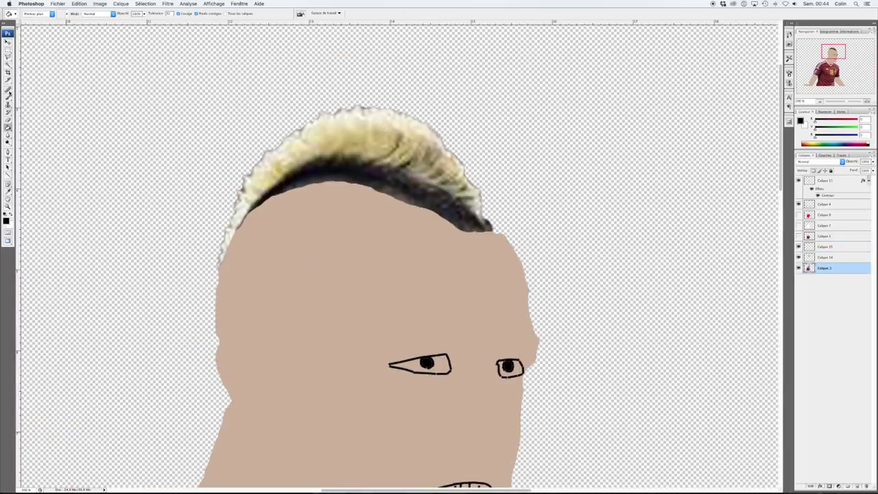
key("w")
left_click_drag(312, 131, 233, 185)
left_click_drag(214, 217, 377, 124)
key("Return")
left_click_drag(260, 174, 241, 192)
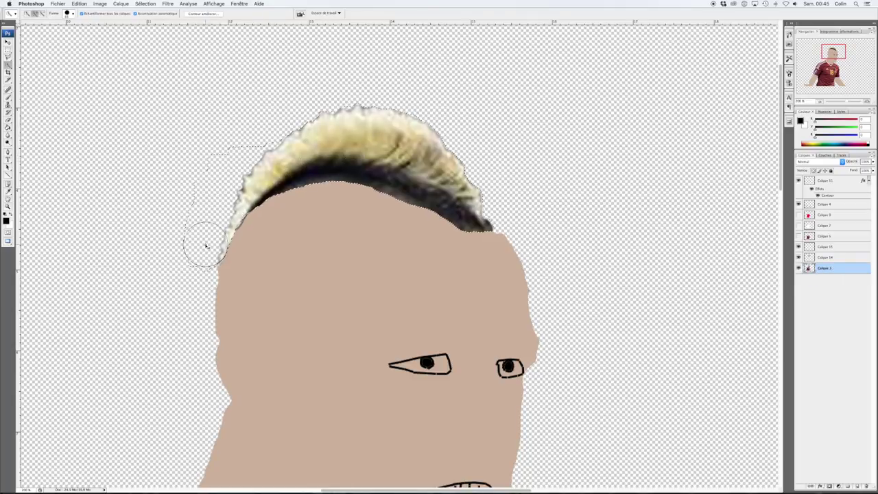
key("ctrl+j")
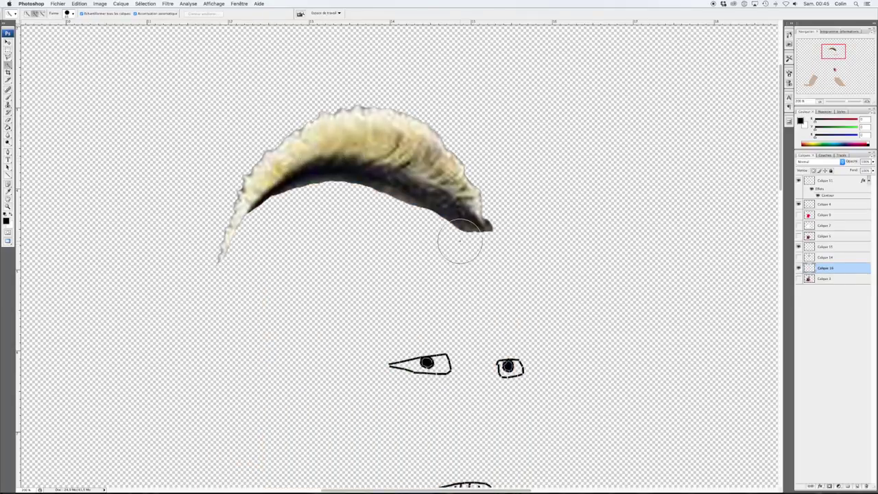
Draw the hairline band with the Pen and fill it black on a new layer
key("p")
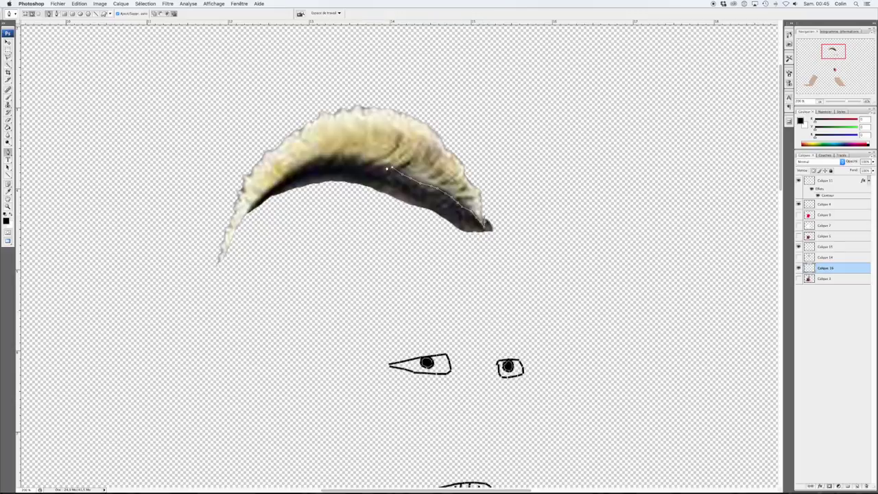
key("ctrl+Return")
key("ctrl+shift+alt+n")
key("g")
left_click(370, 181)
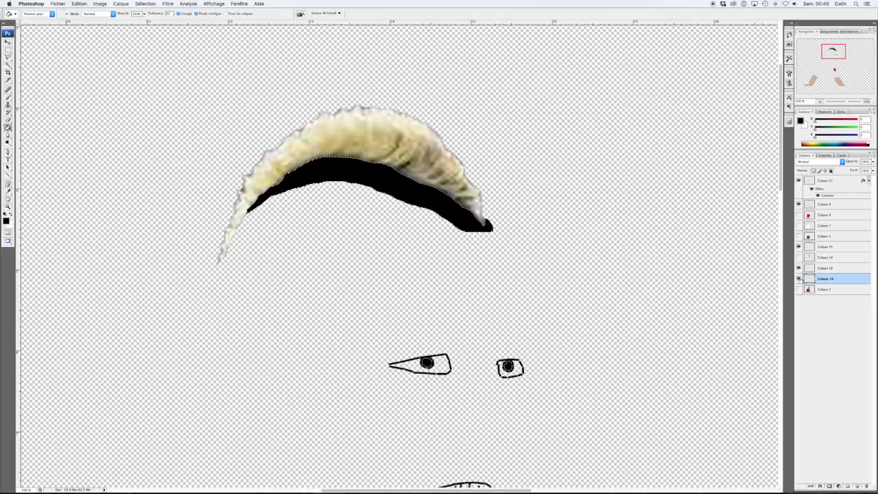
Toggle the textured hair and black band layers to reveal the hair photo
right_click(661, 243)
key("w")
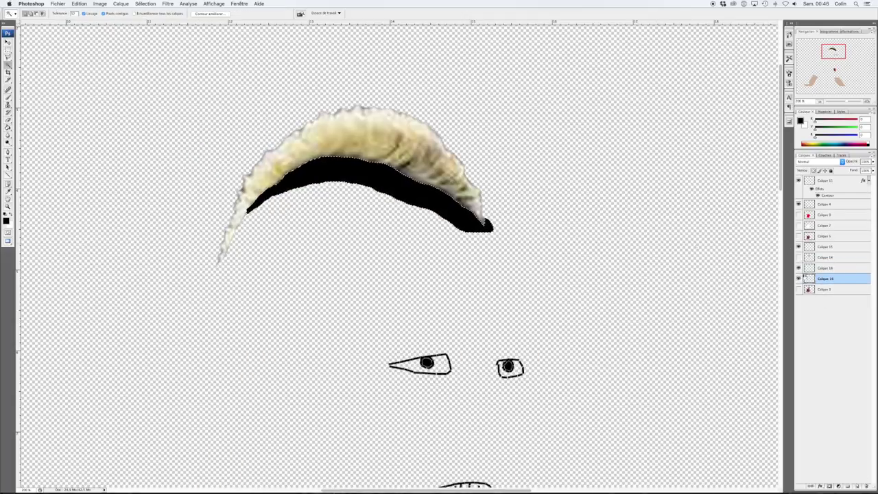
left_click(799, 279)
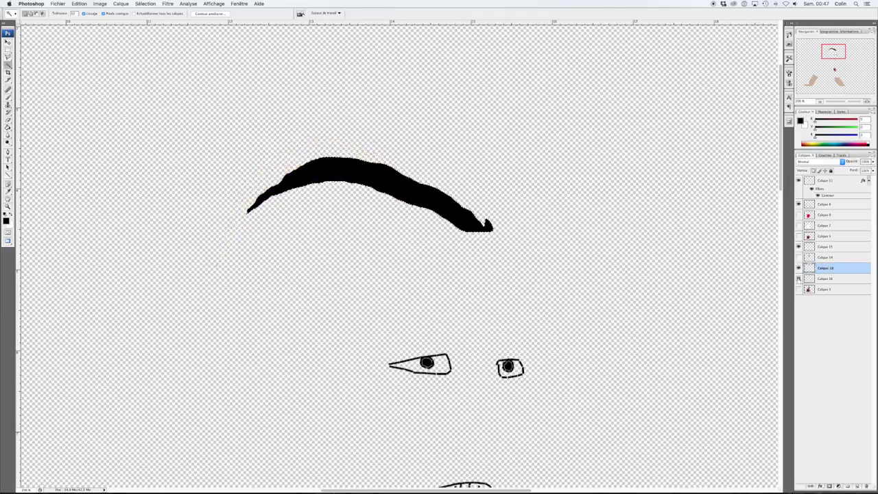
left_click(799, 279)
left_click_drag(799, 279, 799, 268)
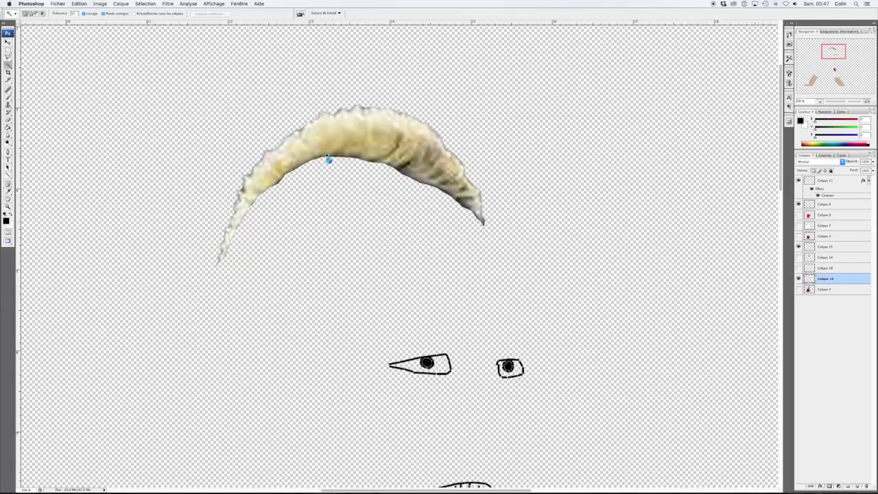
Sample the blonde hair colour on a new layer and move the white mask below the head
key("ctrl+j")
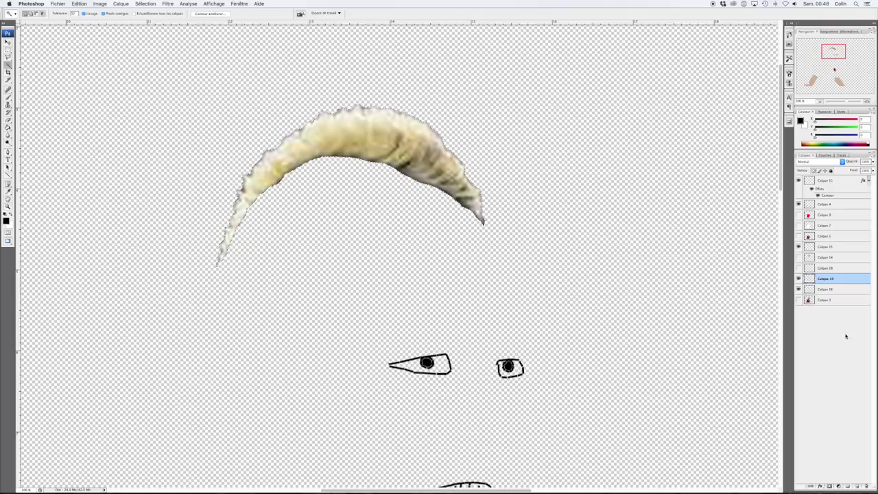
key("i")
left_click(335, 129)
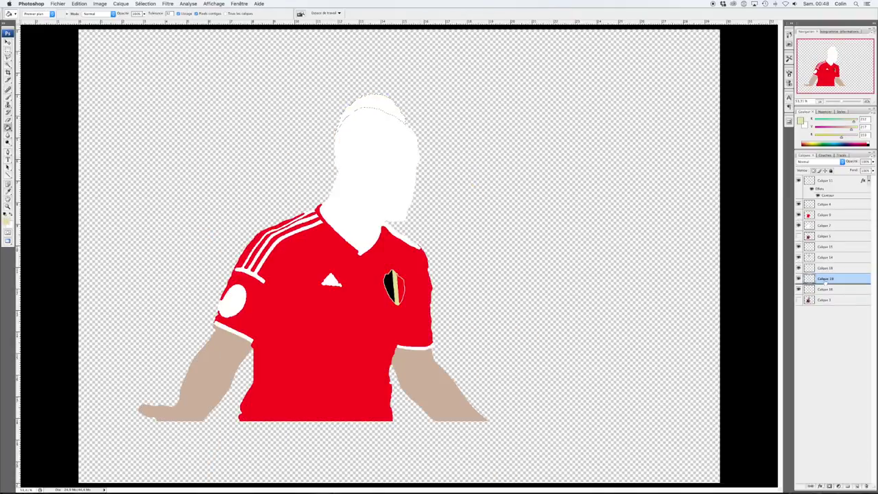
left_click_drag(824, 225, 834, 289)
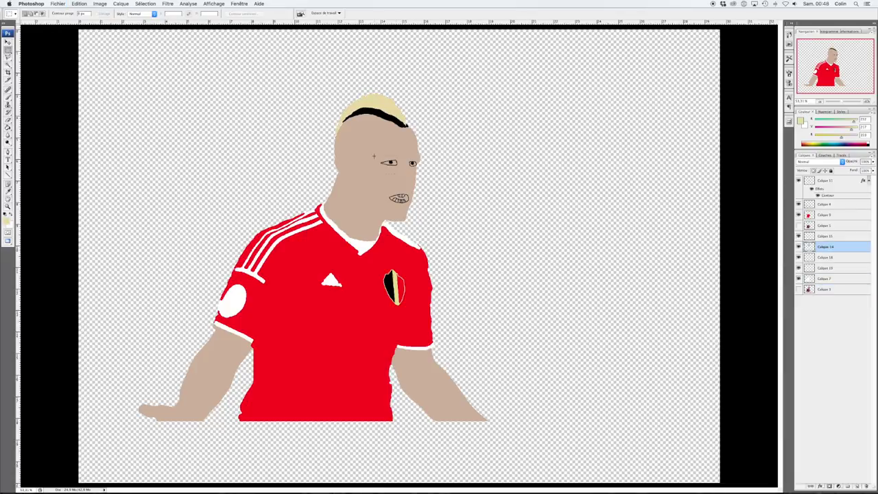
Clear leftover layers, hide the red jersey and move the white shirt layer lower
left_click(810, 258)
key("ctrl+e")
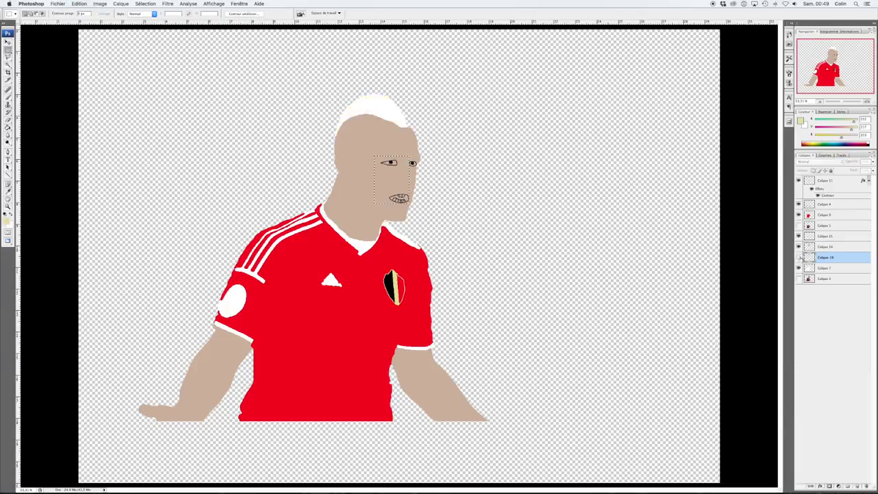
left_click(799, 215)
left_click(798, 215)
left_click_drag(823, 204, 826, 249)
key("ctrl+e")
Show the jersey photo, zoom in and Quick-select the yellow 1 of the number
left_click(798, 246)
left_click(799, 246)
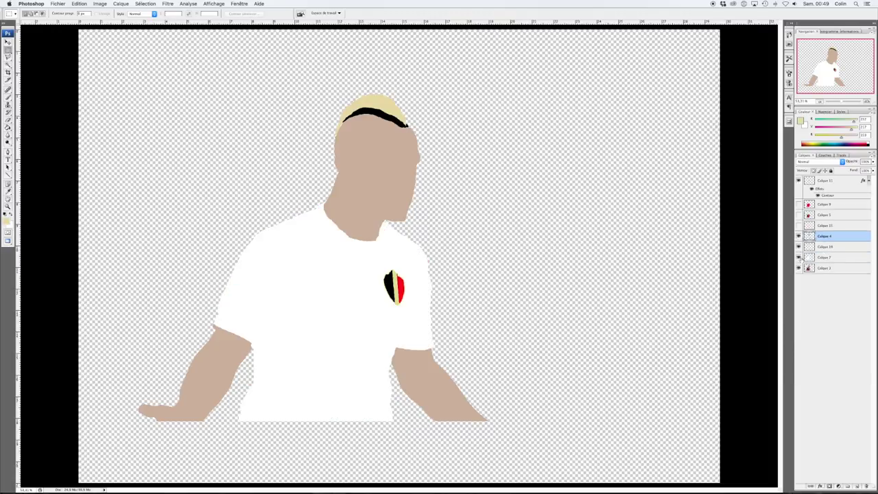
left_click(824, 267)
key("ctrl+plus")
key("ctrl+plus")
key("ctrl+plus")
scroll(398, 254, "down", 5)
key("w")
left_click(67, 15)
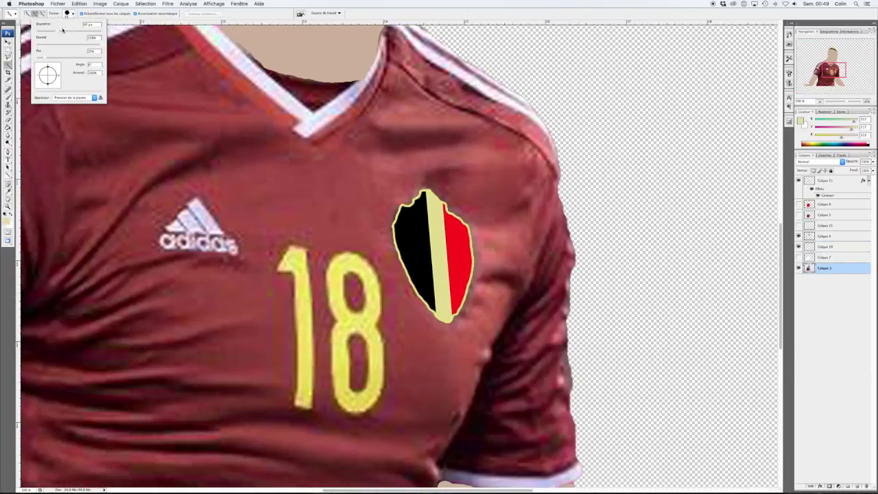
key("Return")
left_click(302, 291)
Fill the 18 with flat yellow on a new layer
left_click(858, 486)
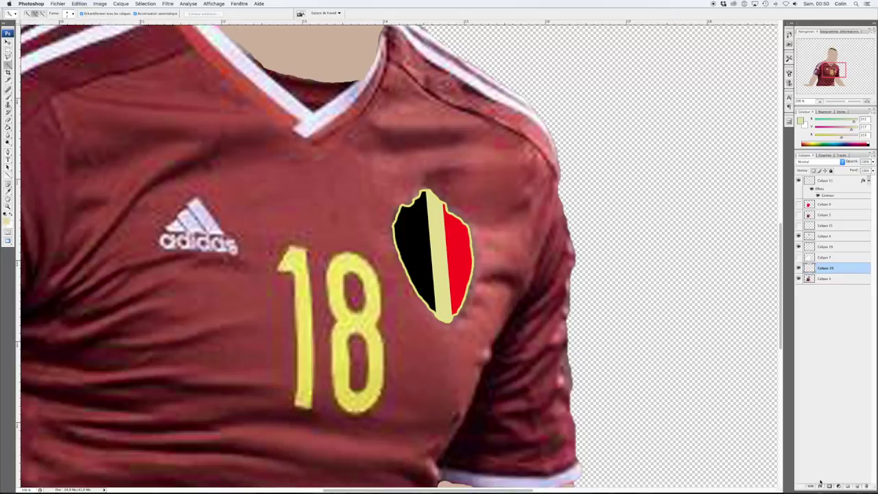
right_click(348, 322)
key("Escape")
key("g")
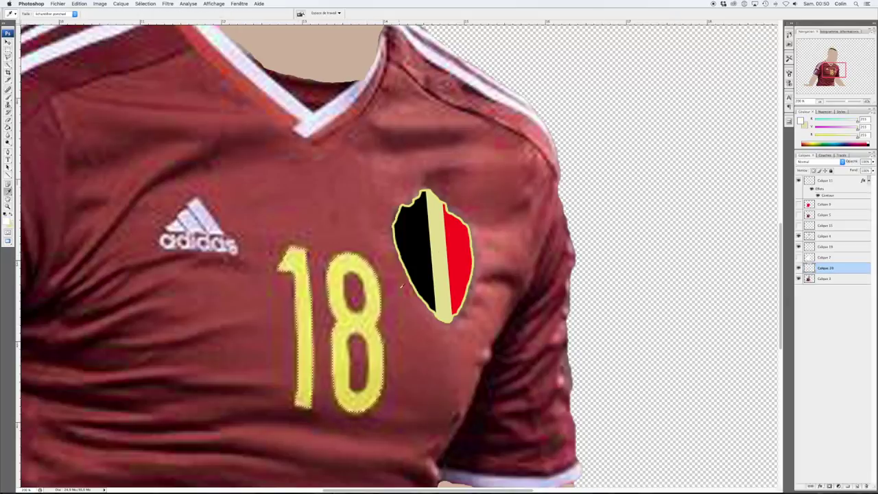
key("alt+BackSpace")
Select the upper hole of the 8 and show the flat red jersey layer
key("w")
left_click(352, 279)
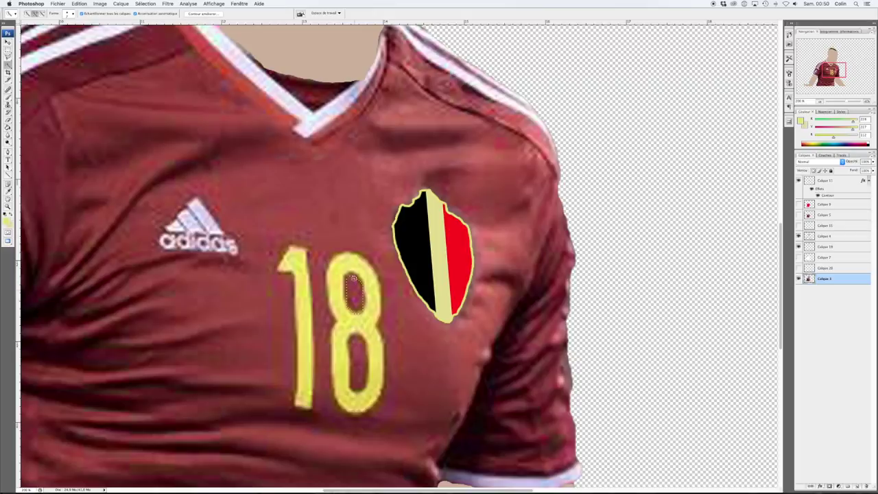
left_click(824, 204)
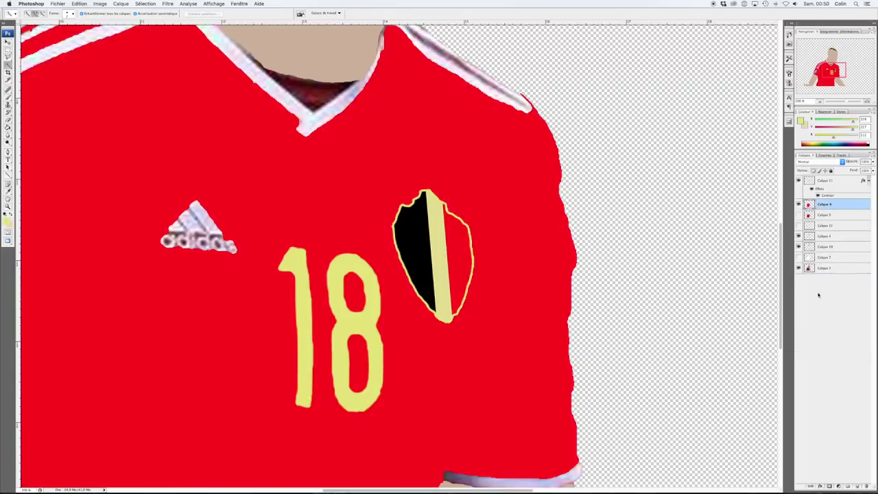